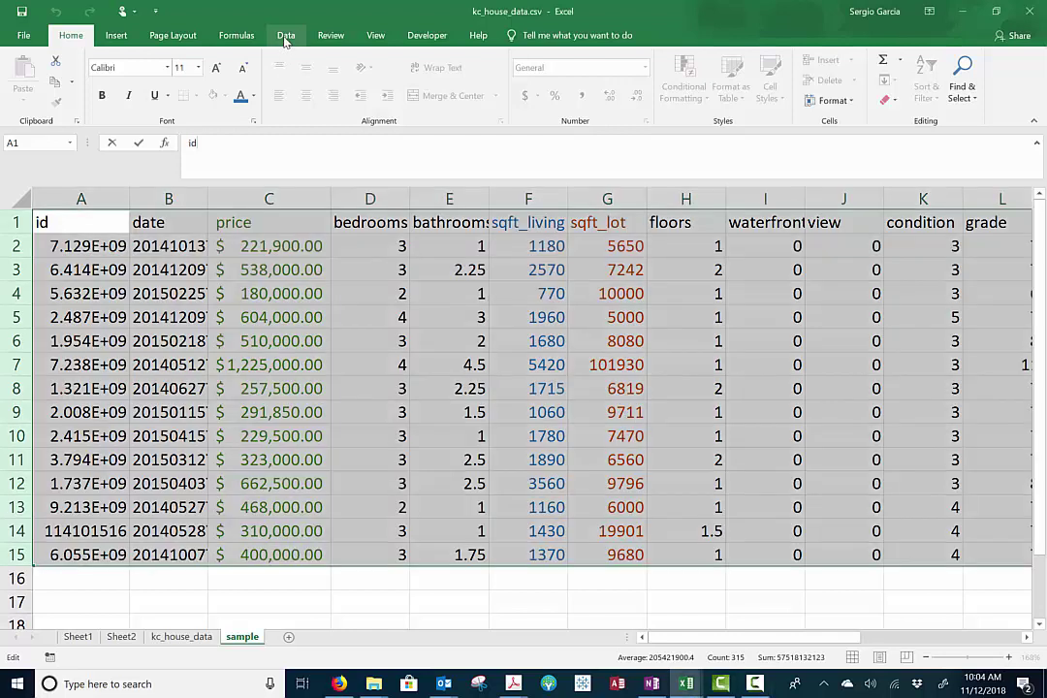
Switch the ribbon to the Data tab, where the Data Analysis command sits.
left_click(286, 36)
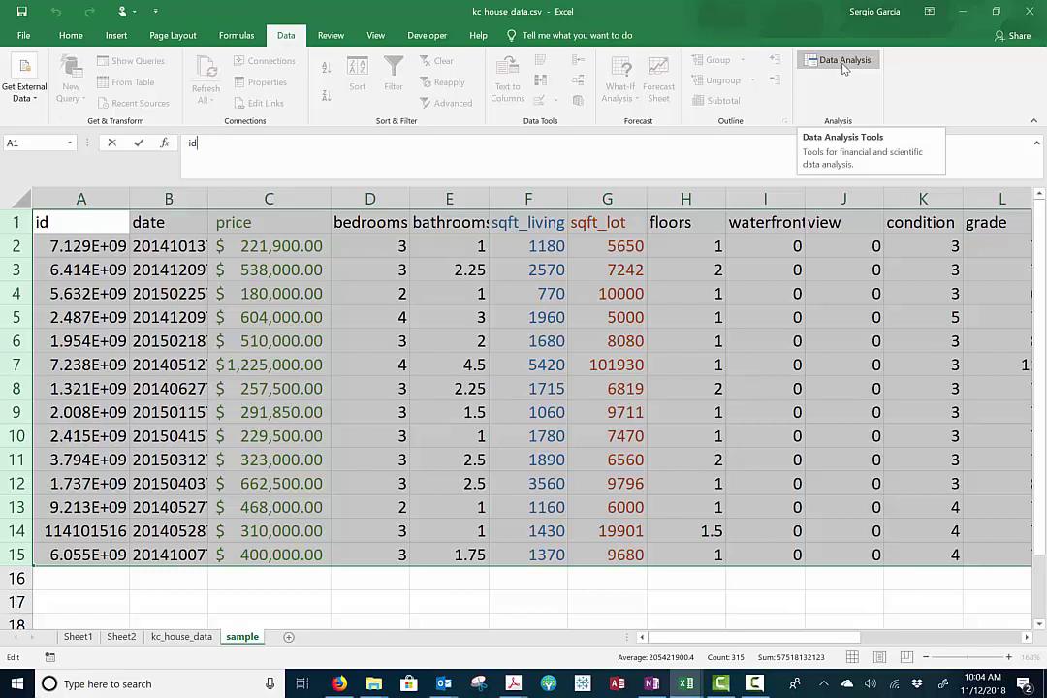
Open the Add-ins page of Excel Options, keeping Manage set to Excel Add-ins.
left_click(25, 36)
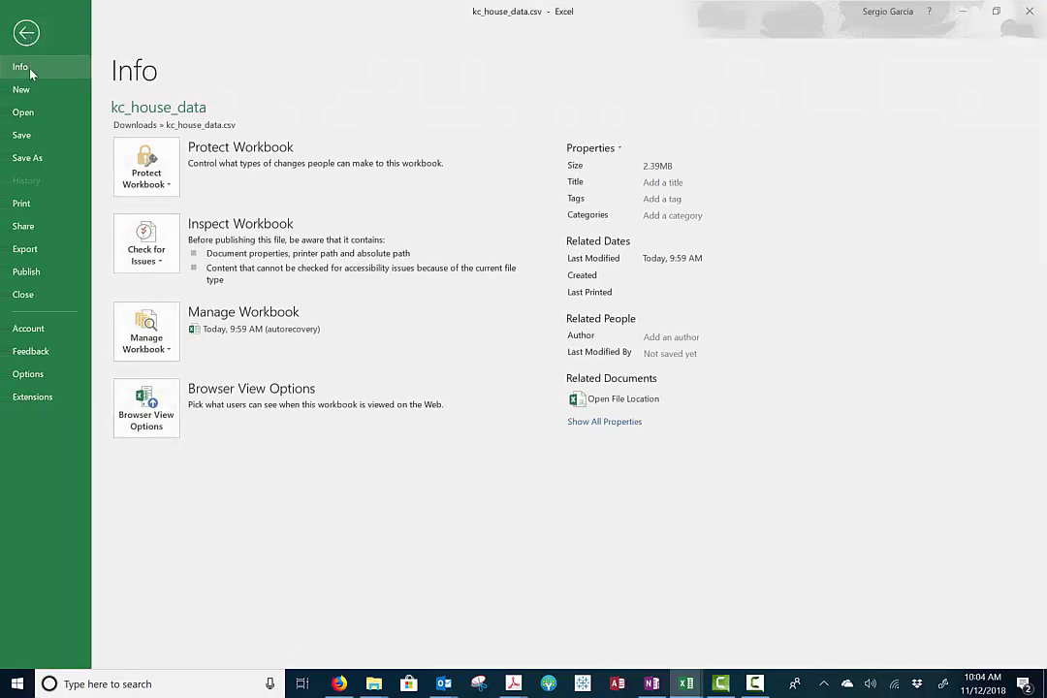
left_click(43, 384)
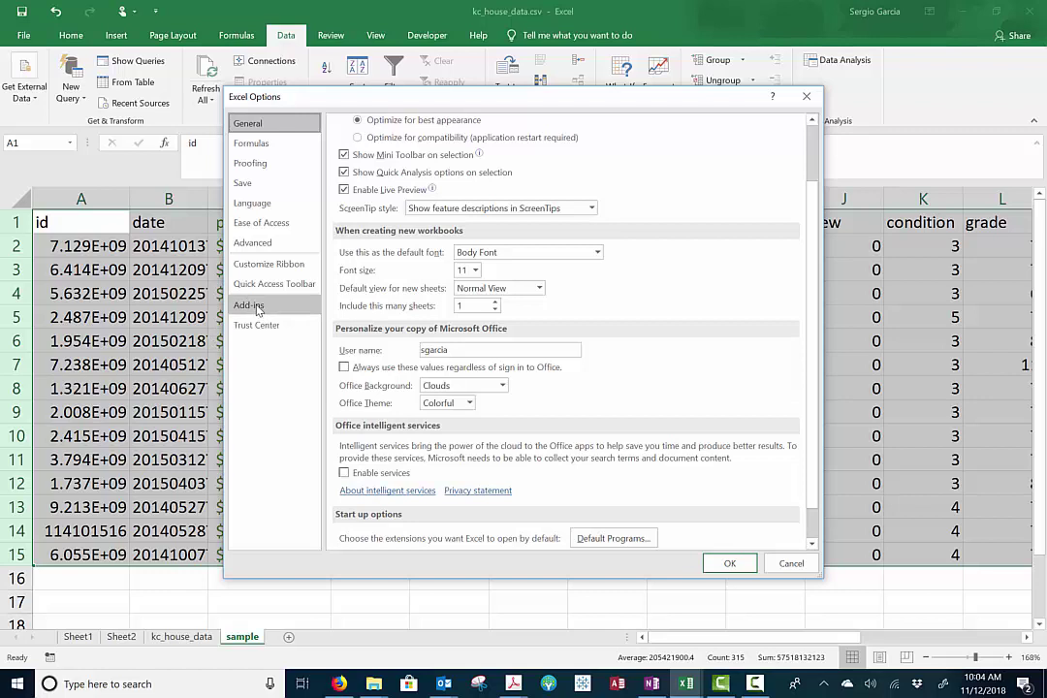
left_click(248, 305)
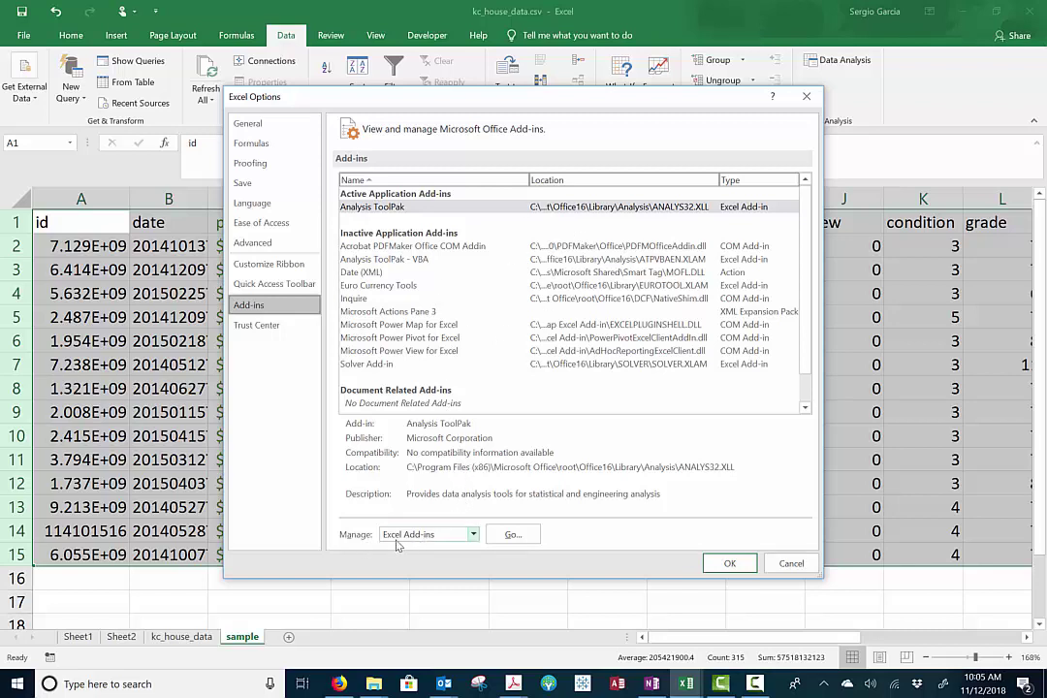
left_click(426, 535)
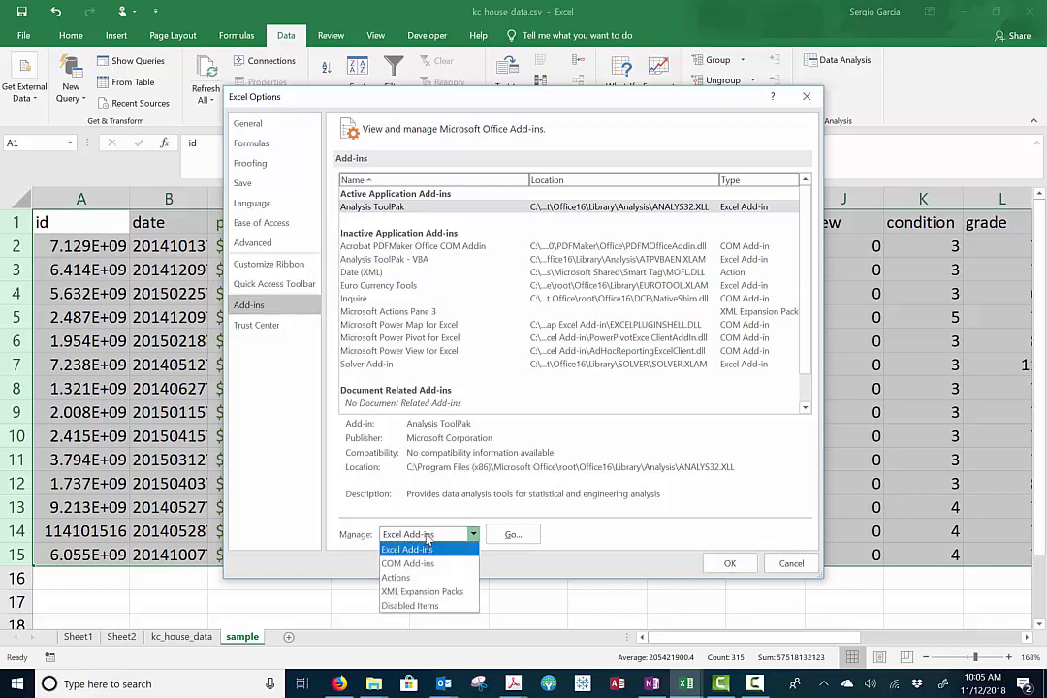
left_click(427, 535)
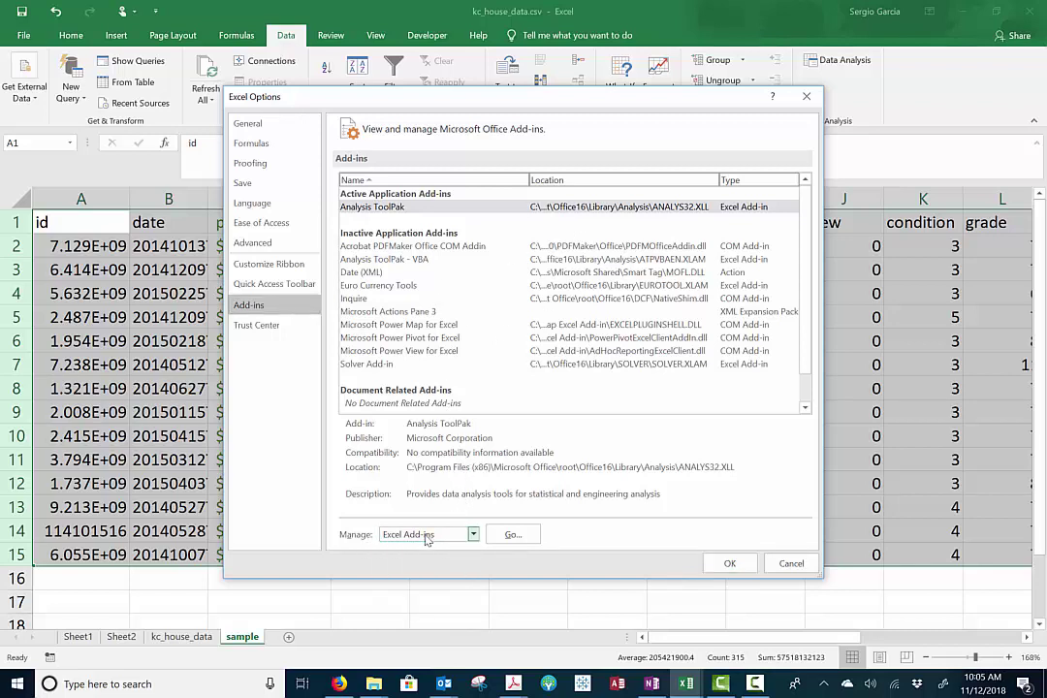
Confirm Analysis ToolPak is checked in the Add-ins list, then return to the sheet at cell F6.
left_click(513, 535)
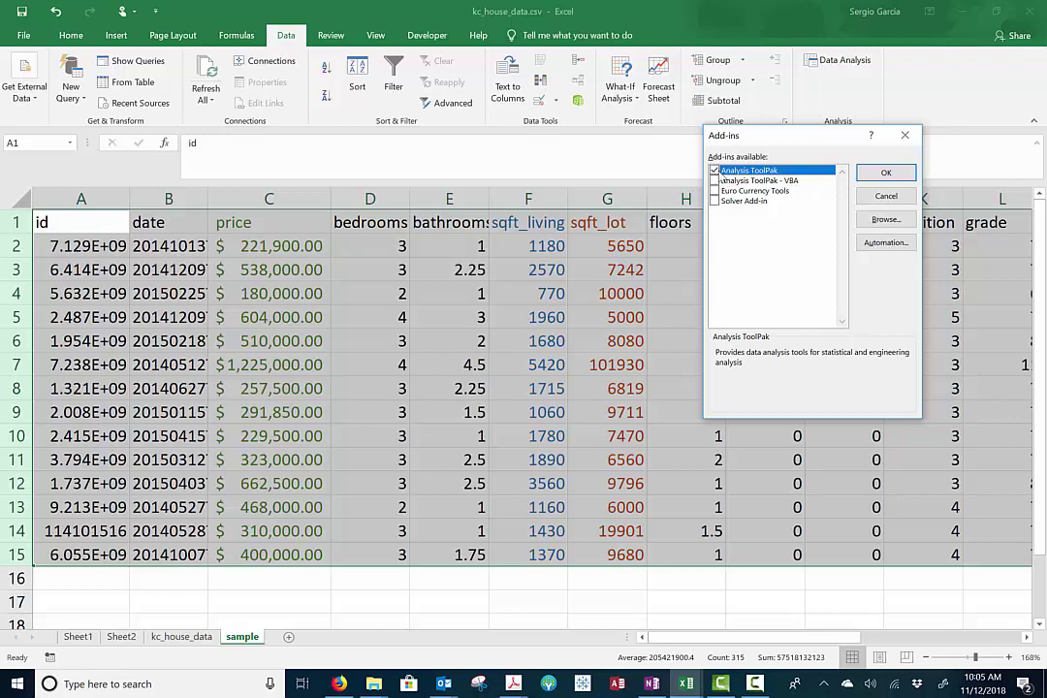
left_click(877, 173)
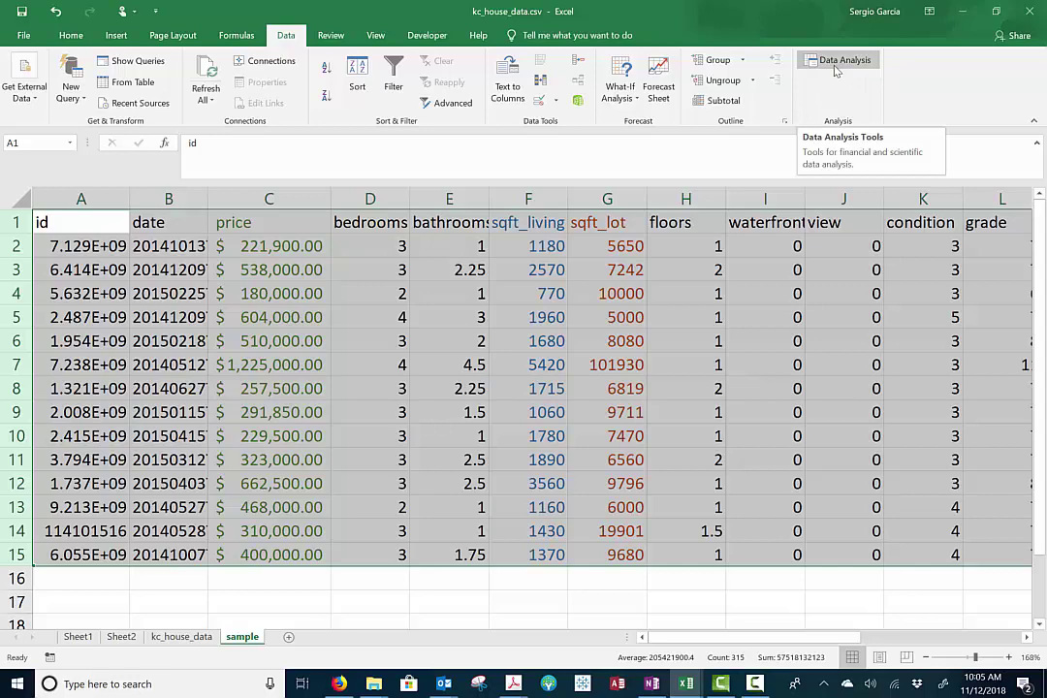
left_click(546, 334)
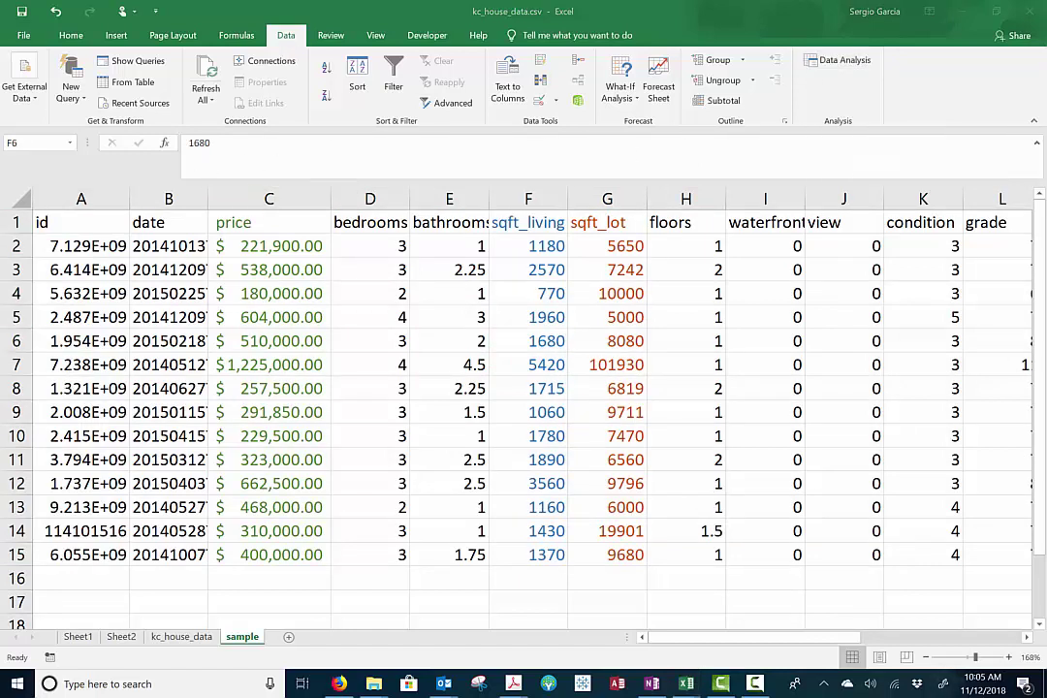
key("super+w")
On a screen sketch, red-circle the price header, handwrite HOUSES above it, and box sqft_living.
left_click(915, 416)
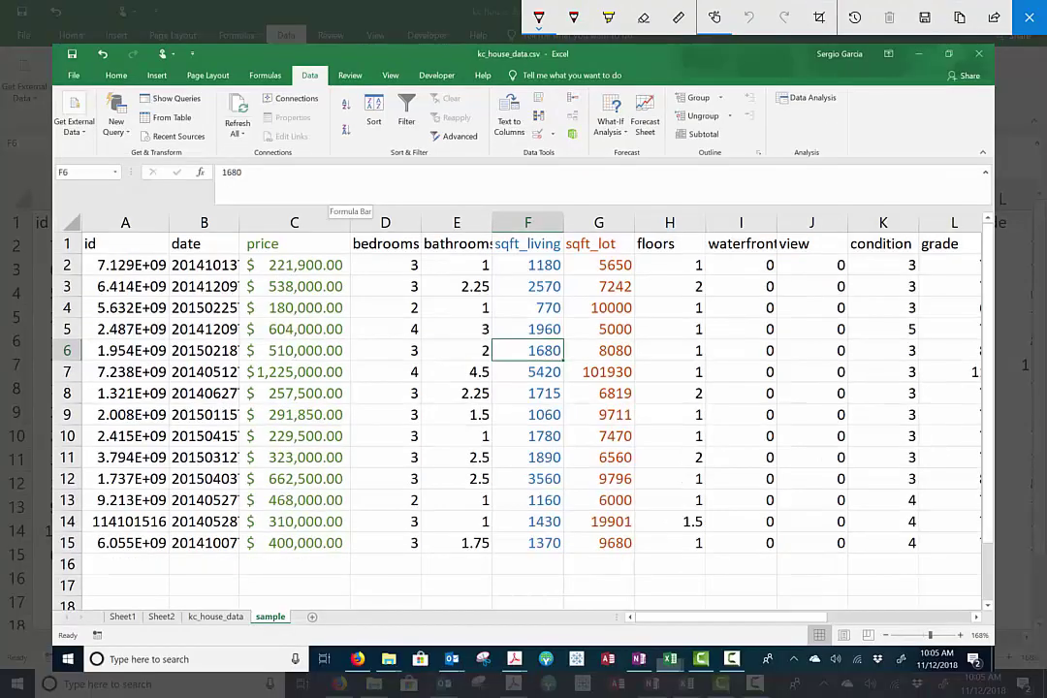
mouse_move(206, 264)
left_mouse_down()
mouse_move(291, 215)
mouse_move(254, 221)
left_mouse_up()
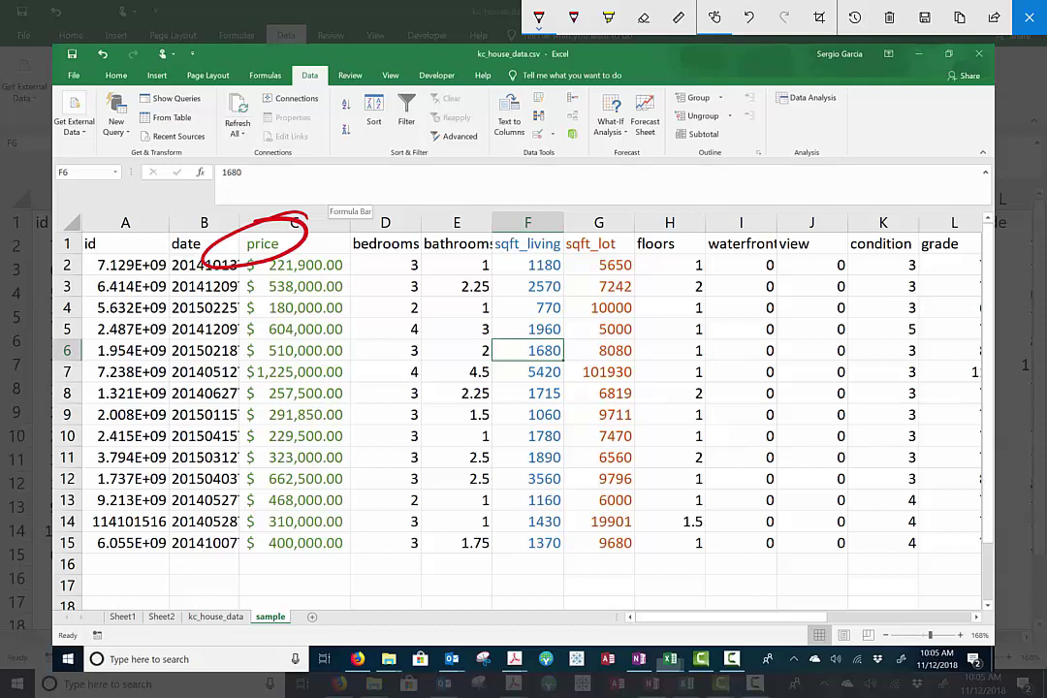
mouse_move(304, 148)
left_mouse_down()
mouse_move(299, 196)
mouse_move(328, 163)
left_mouse_up()
mouse_move(332, 143)
left_mouse_down()
mouse_move(329, 192)
mouse_move(349, 165)
left_mouse_up()
left_click_drag(366, 160, 389, 178)
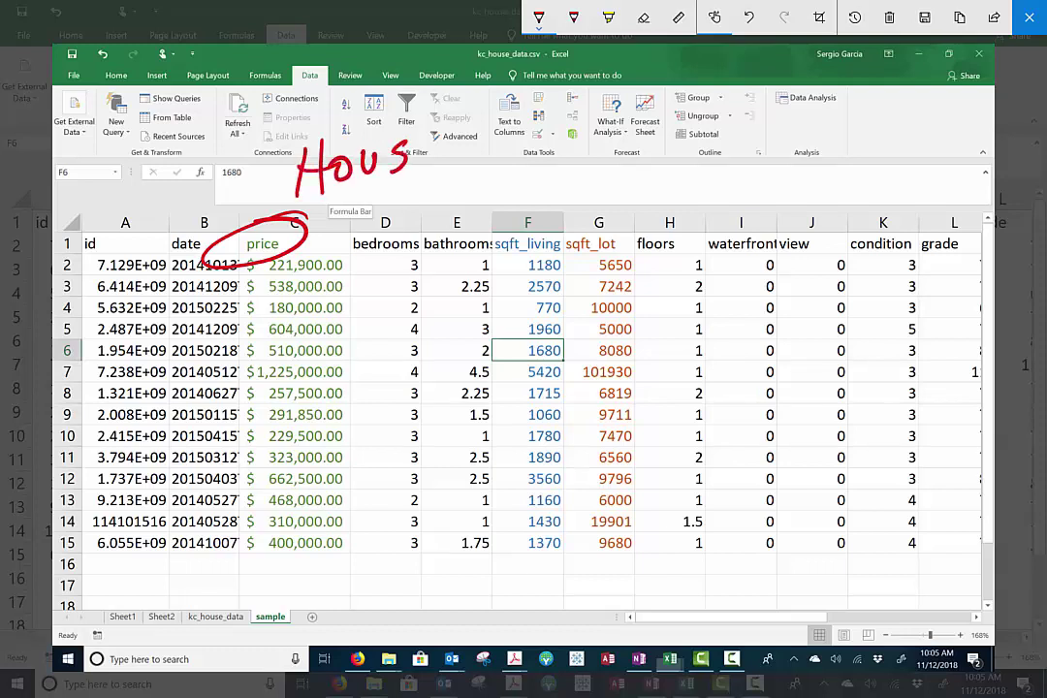
left_click_drag(426, 143, 432, 167)
left_click_drag(489, 122, 461, 147)
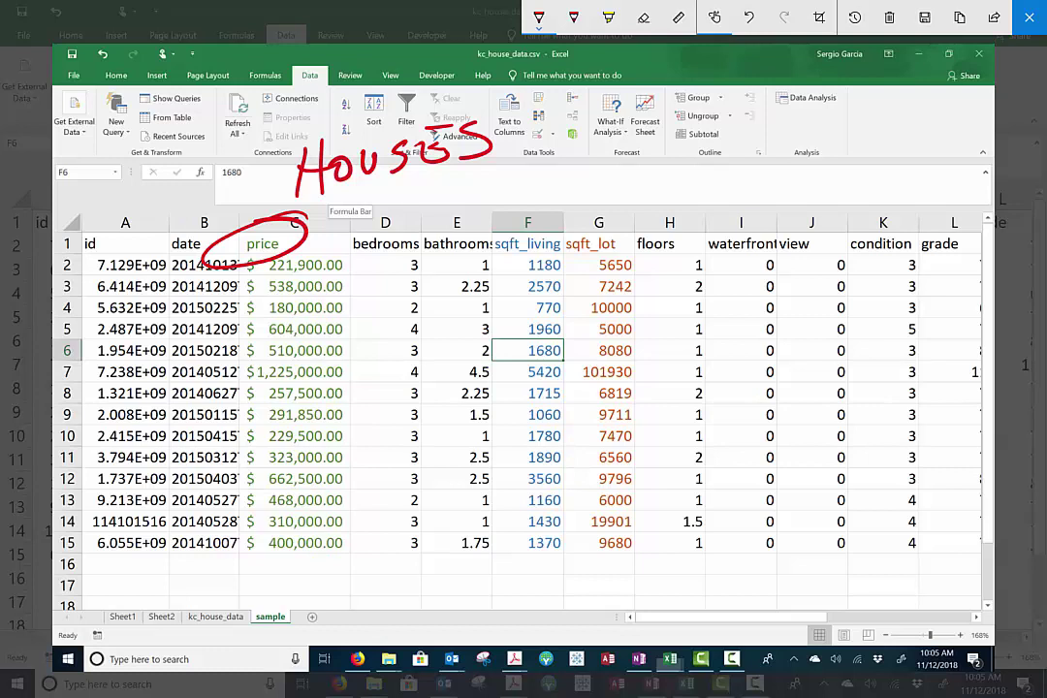
mouse_move(544, 224)
left_mouse_down()
mouse_move(469, 242)
mouse_move(516, 258)
mouse_move(570, 229)
mouse_move(529, 226)
left_mouse_up()
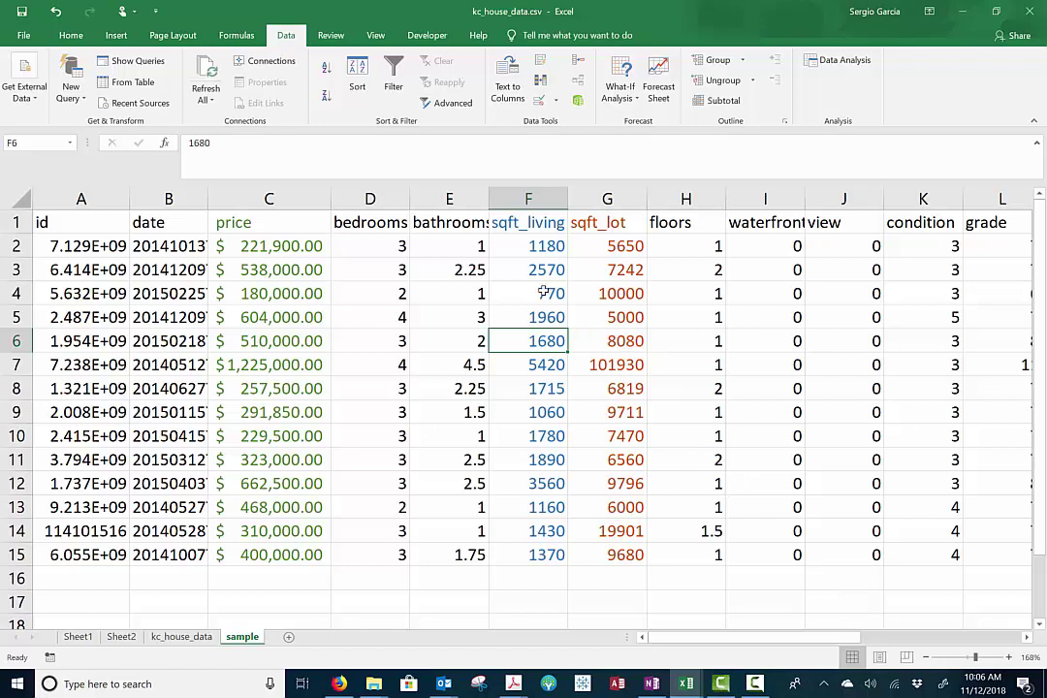
Copy the sqft_living column F and insert it as a new column C before price.
left_click_drag(523, 225, 549, 551)
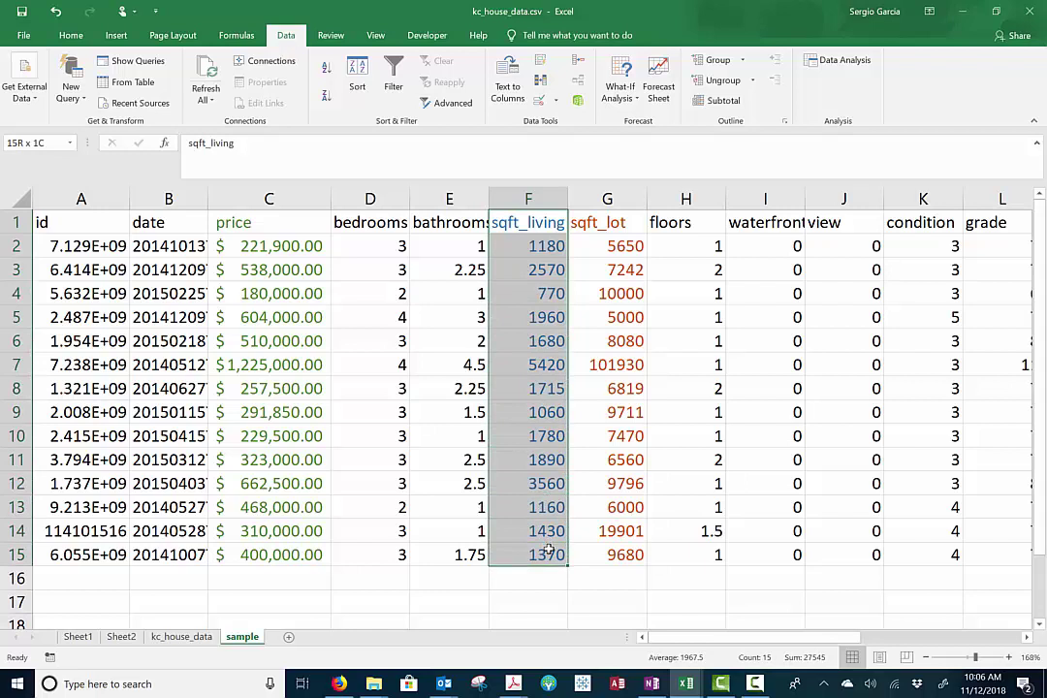
left_click(514, 192)
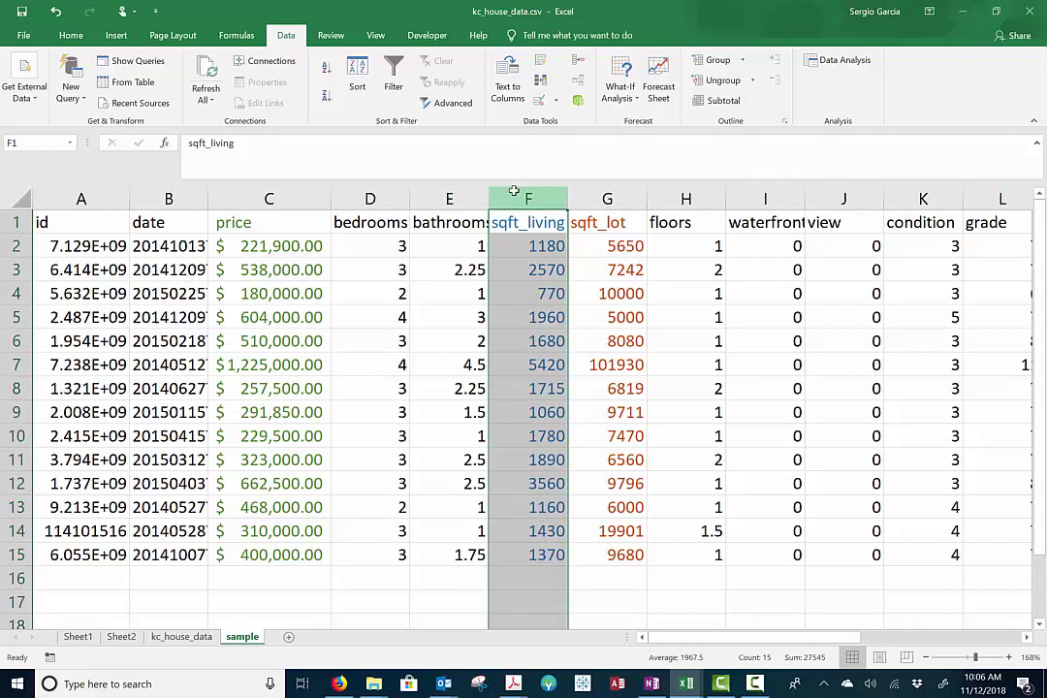
key("ctrl+c")
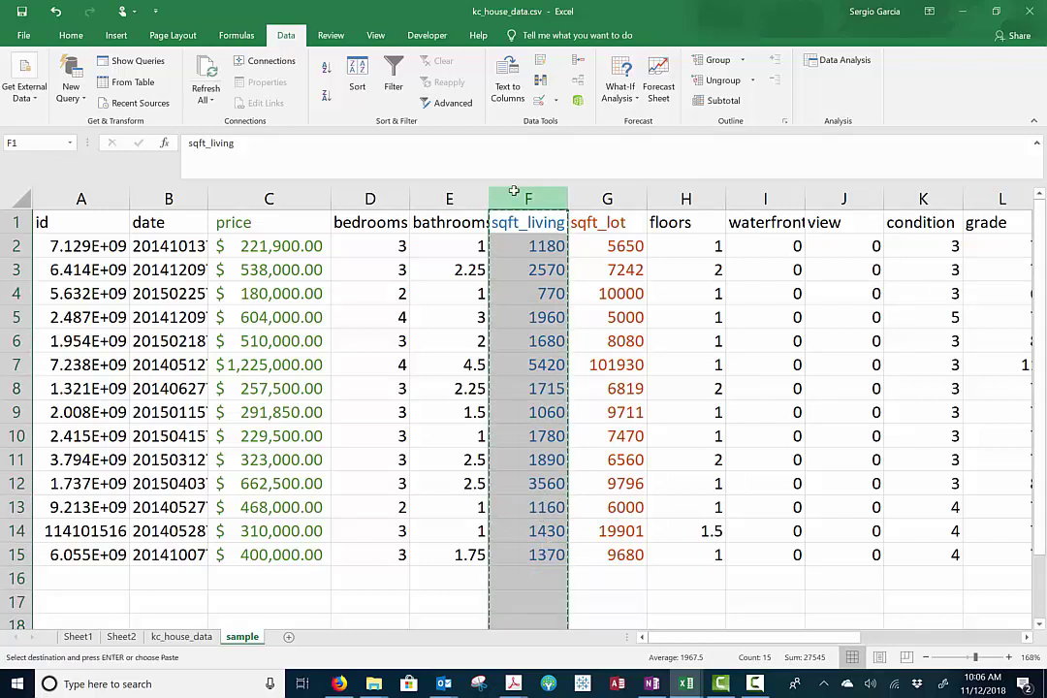
left_click(238, 197)
right_click(239, 196)
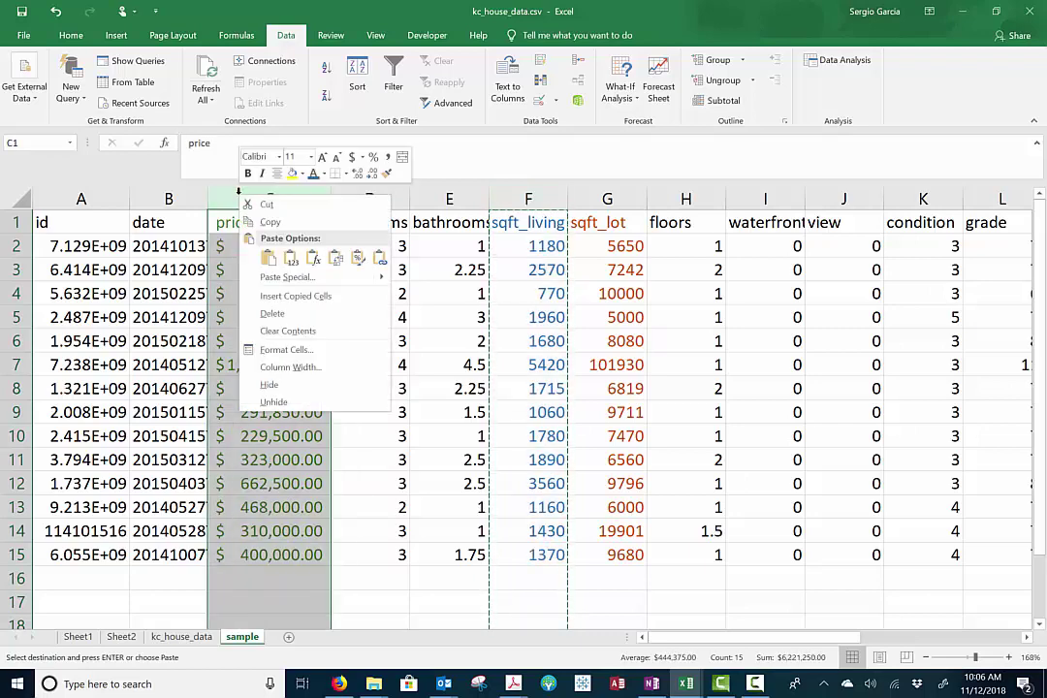
left_click(291, 295)
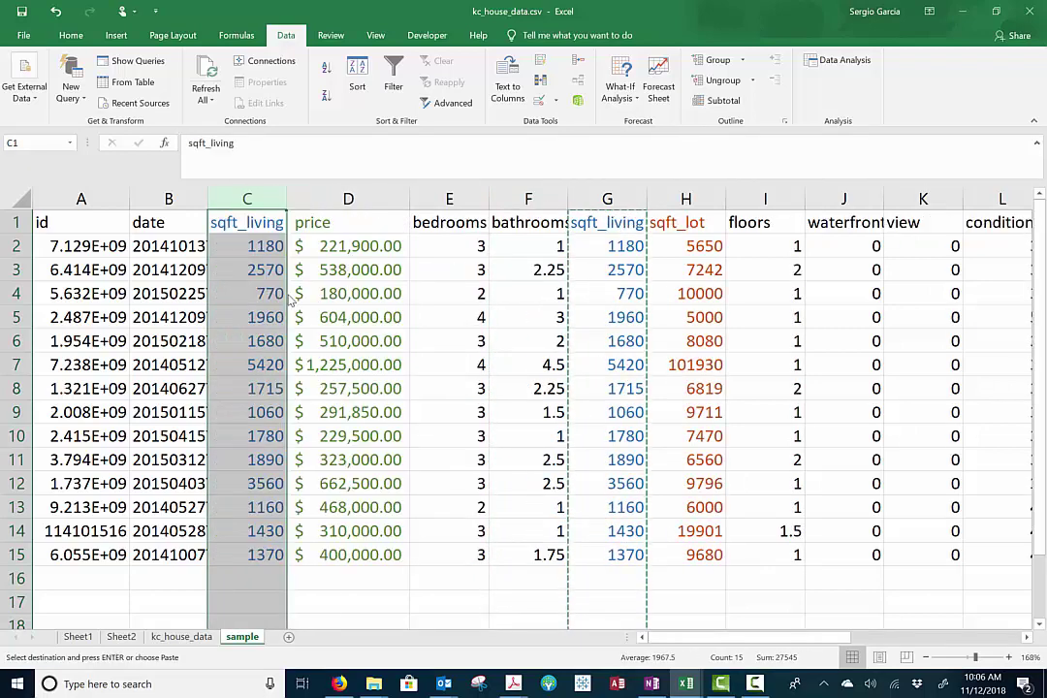
left_click(358, 224)
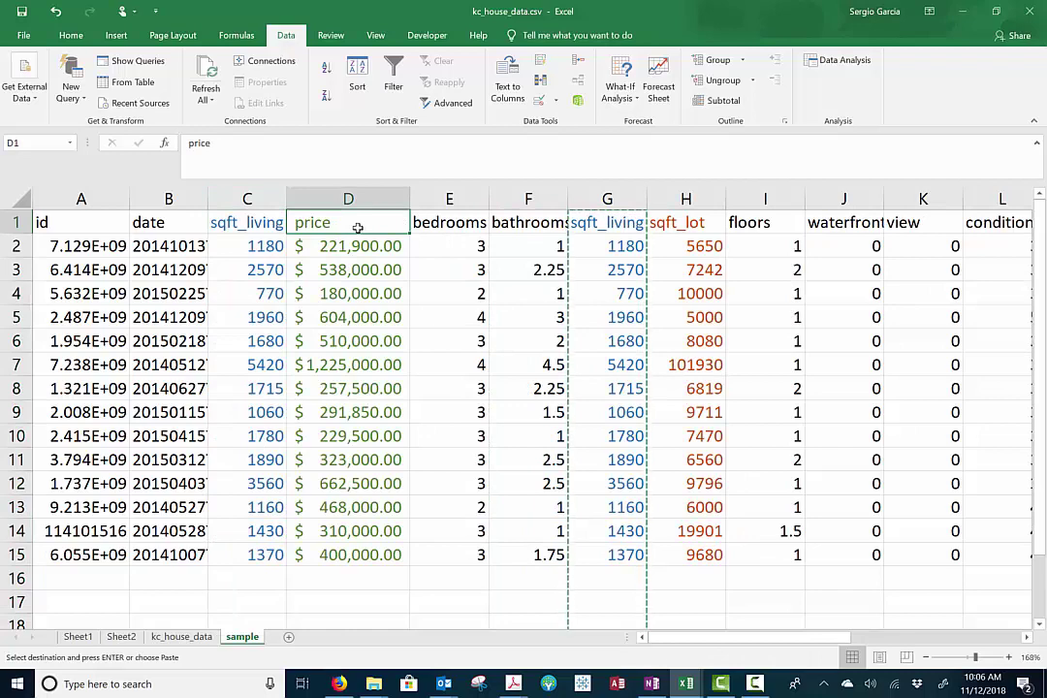
key("super+w")
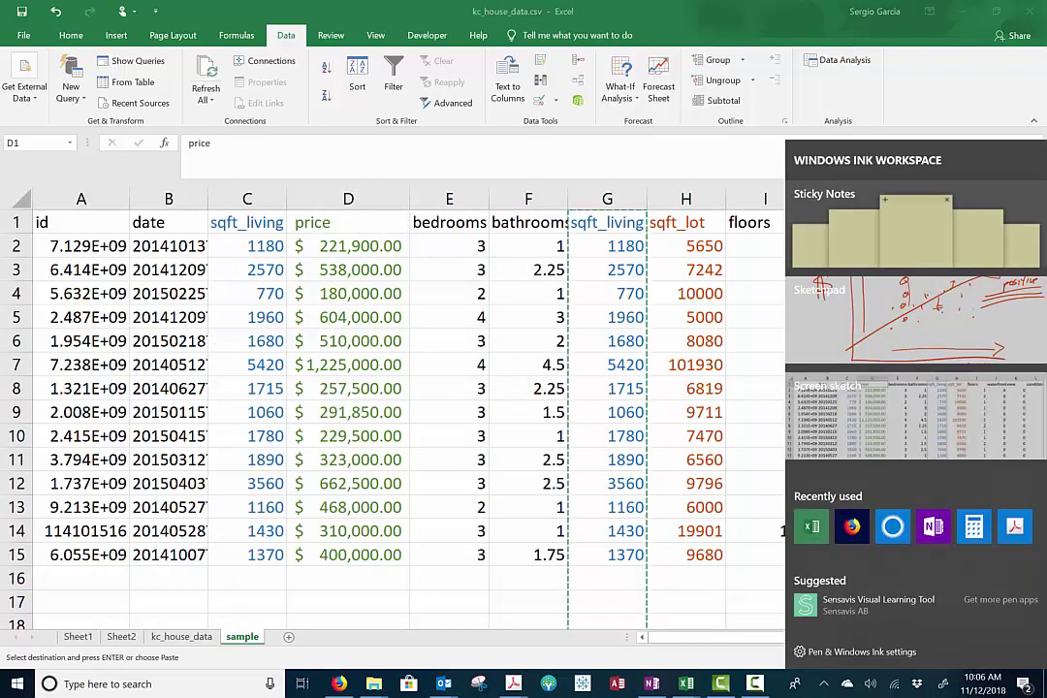
In the sketchpad, switch to teal ink, retrace the $ y-axis label and write Price beneath it.
left_click(916, 422)
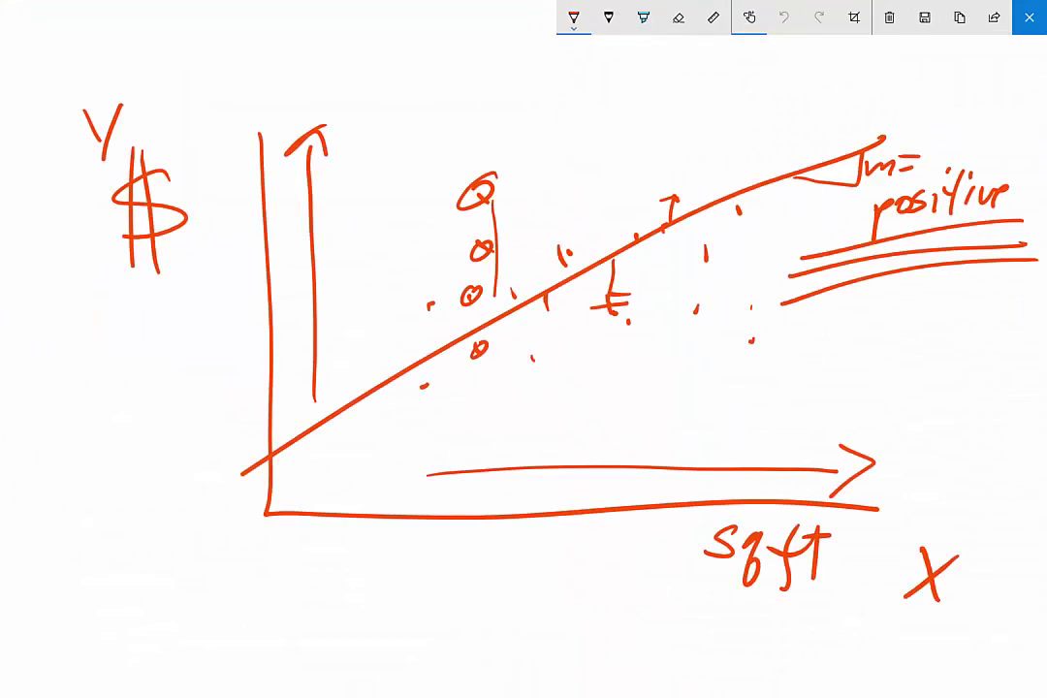
left_click(574, 18)
left_click(591, 164)
mouse_move(105, 68)
left_mouse_down()
mouse_move(65, 155)
mouse_move(82, 70)
left_mouse_up()
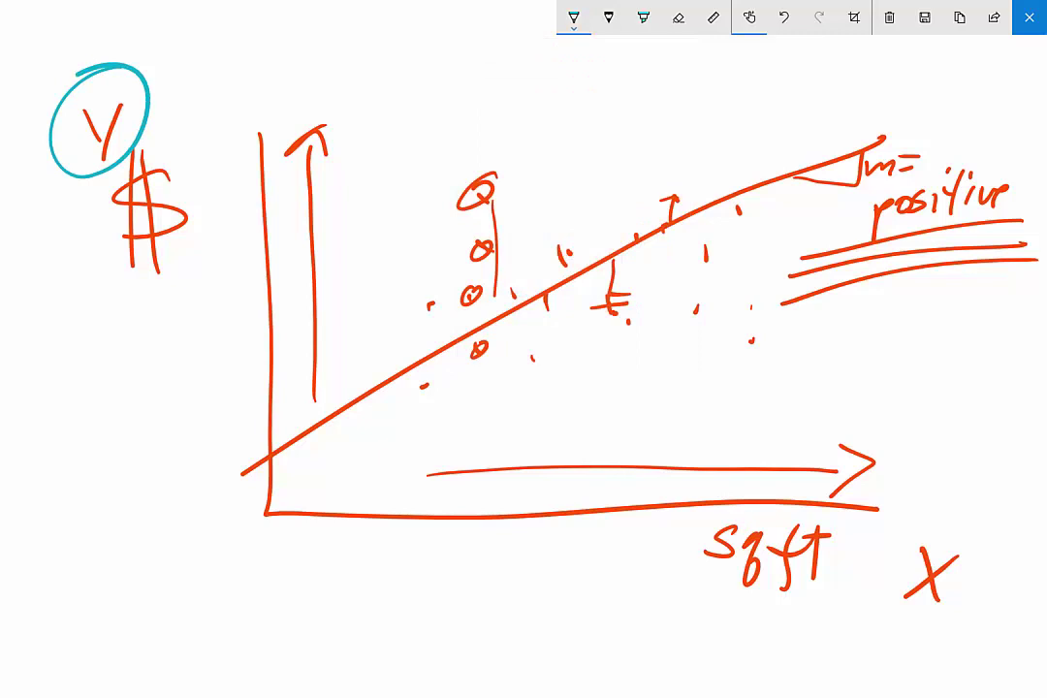
mouse_move(167, 171)
left_mouse_down()
mouse_move(119, 196)
mouse_move(118, 232)
left_mouse_up()
left_click_drag(140, 145, 142, 279)
left_click_drag(128, 167, 127, 285)
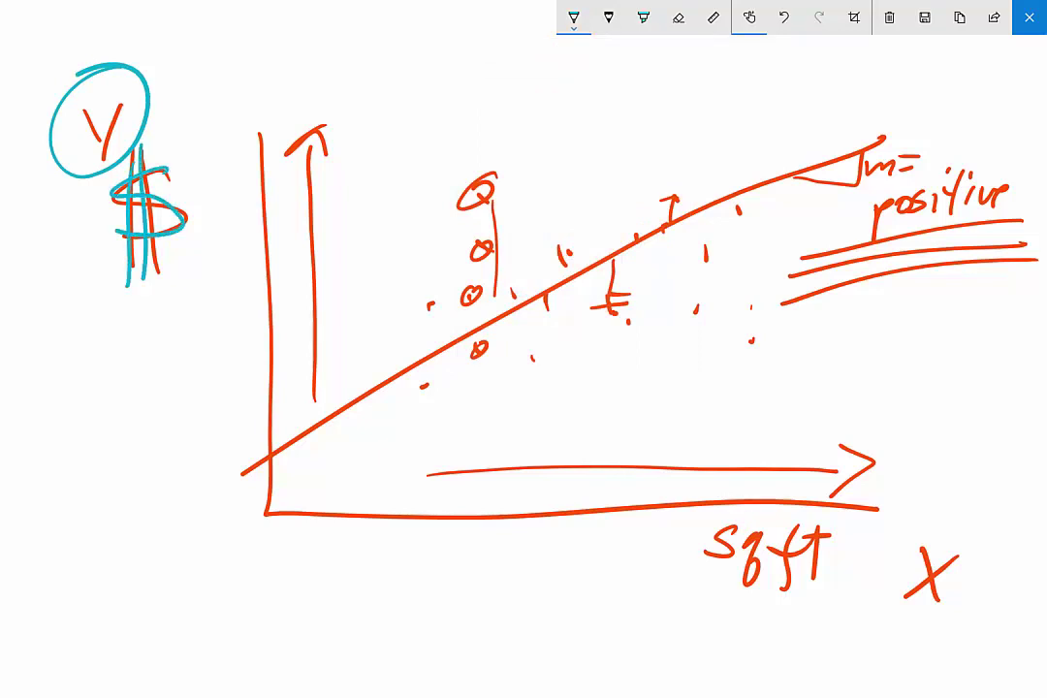
mouse_move(70, 302)
left_mouse_down()
mouse_move(60, 386)
mouse_move(142, 282)
mouse_move(244, 315)
left_mouse_up()
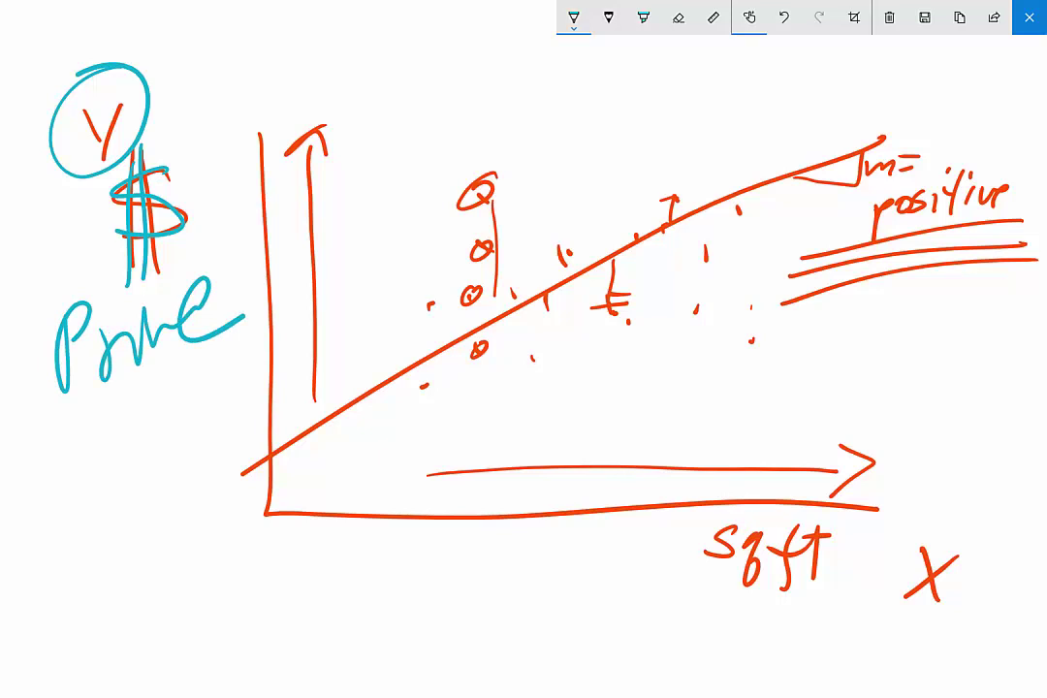
Retrace the X and Sqft labels and the data points in teal.
left_click_drag(918, 532, 939, 612)
left_click_drag(971, 544, 890, 609)
mouse_move(736, 531)
left_mouse_down()
mouse_move(709, 555)
mouse_move(751, 586)
left_mouse_up()
mouse_move(795, 528)
left_mouse_down()
mouse_move(783, 589)
mouse_move(823, 577)
mouse_move(840, 531)
left_mouse_up()
left_click(483, 312)
left_click(470, 354)
left_click(414, 370)
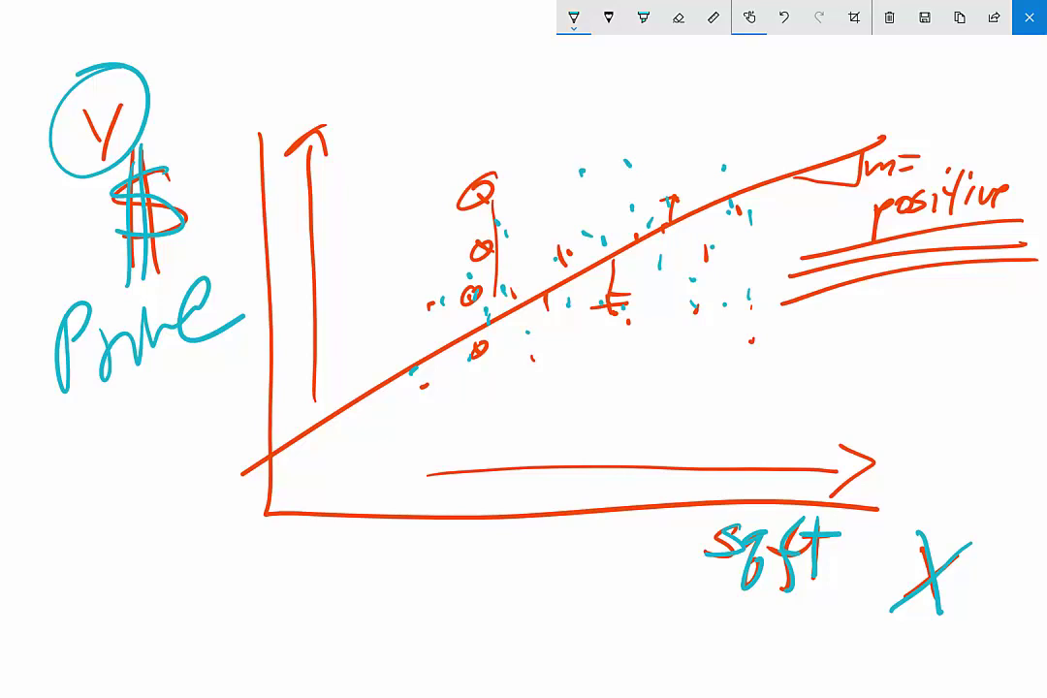
Retrace the slope m, both axis arrows and the fit line in teal.
left_click_drag(864, 171, 883, 161)
mouse_move(447, 466)
left_mouse_down()
mouse_move(654, 472)
mouse_move(877, 455)
mouse_move(835, 499)
left_mouse_up()
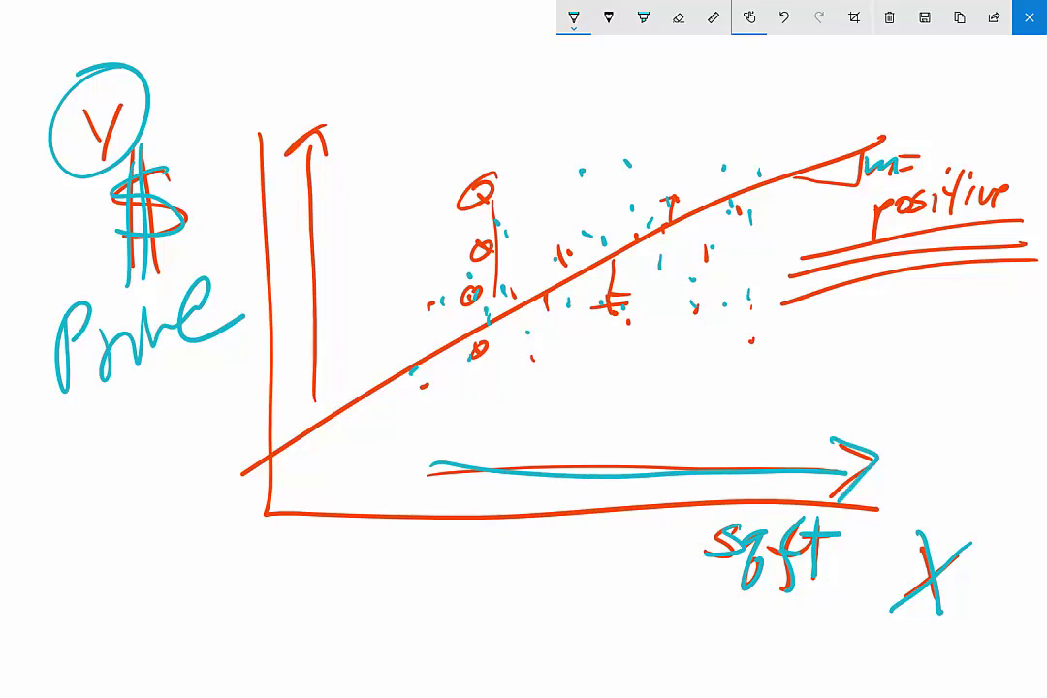
mouse_move(297, 381)
left_mouse_down()
mouse_move(306, 130)
mouse_move(327, 164)
left_mouse_up()
mouse_move(228, 460)
left_mouse_down()
mouse_move(954, 120)
mouse_move(205, 492)
left_mouse_up()
mouse_move(950, 124)
left_mouse_down()
mouse_move(208, 489)
mouse_move(729, 175)
mouse_move(989, 124)
left_mouse_up()
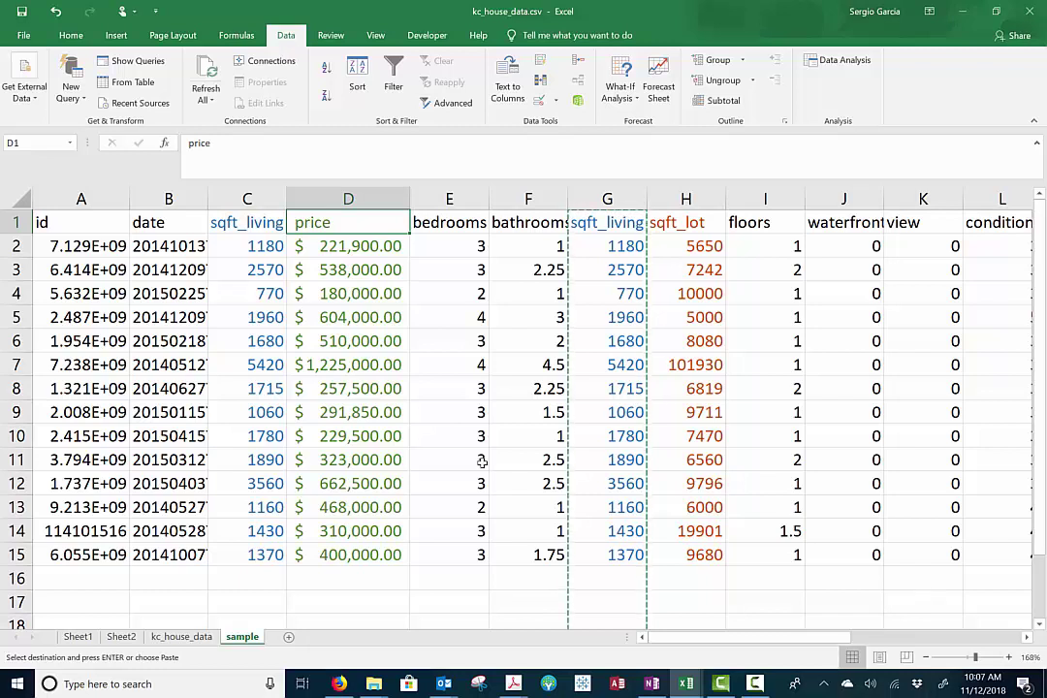
Open Data Analysis and pick Regression from the Analysis Tools list.
left_click(320, 366)
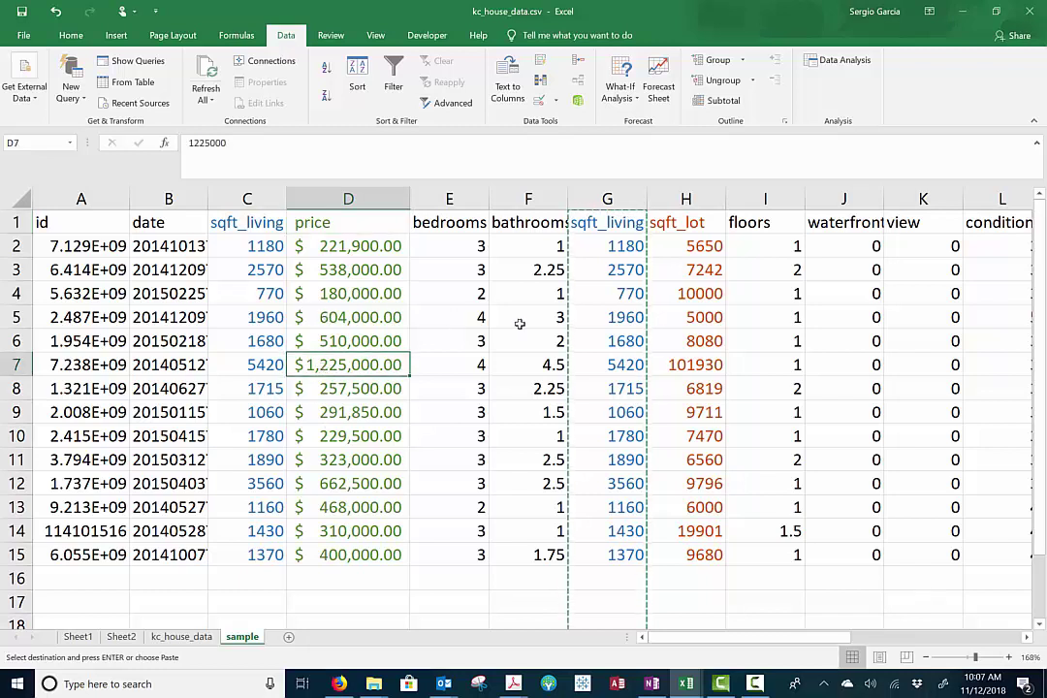
left_click(842, 61)
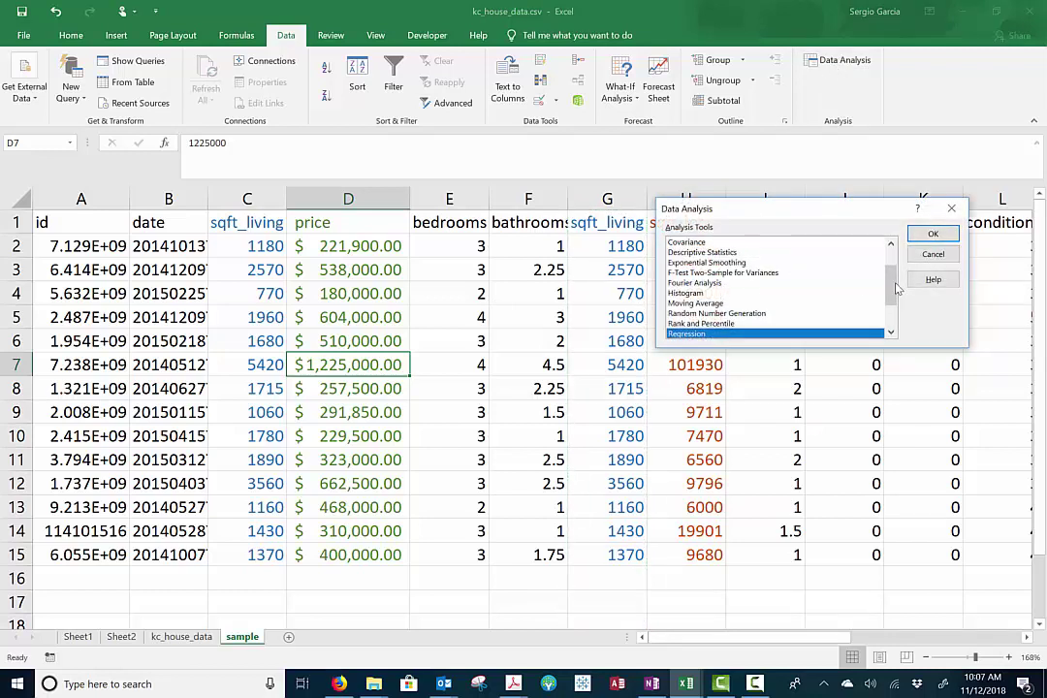
mouse_move(887, 297)
left_mouse_down()
mouse_move(887, 318)
mouse_move(889, 262)
mouse_move(888, 314)
left_mouse_up()
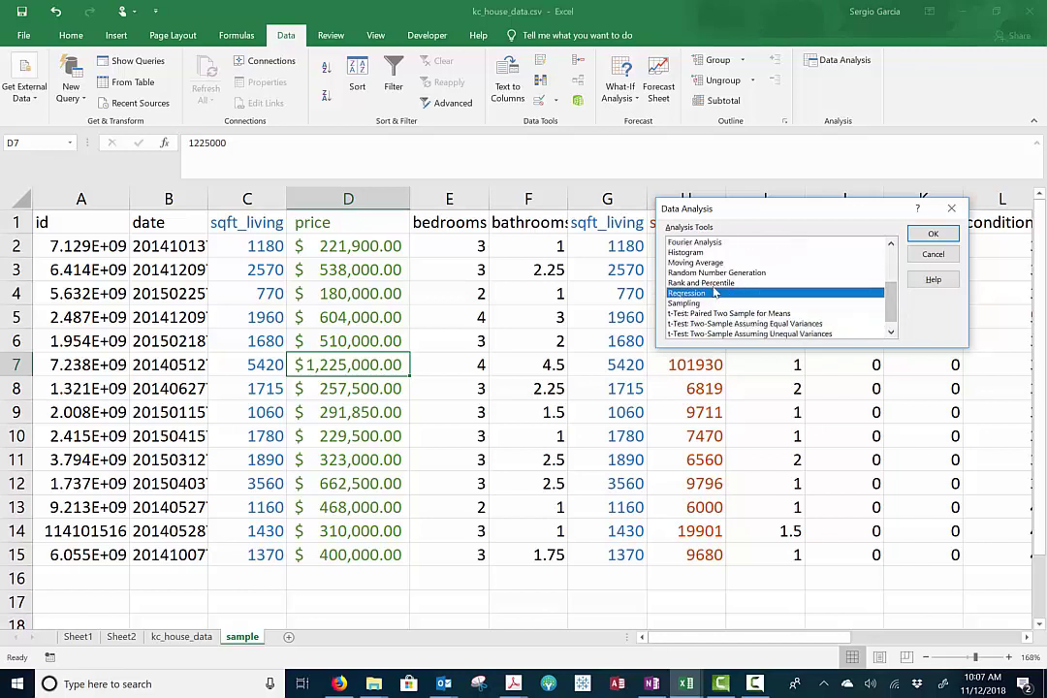
left_click(926, 235)
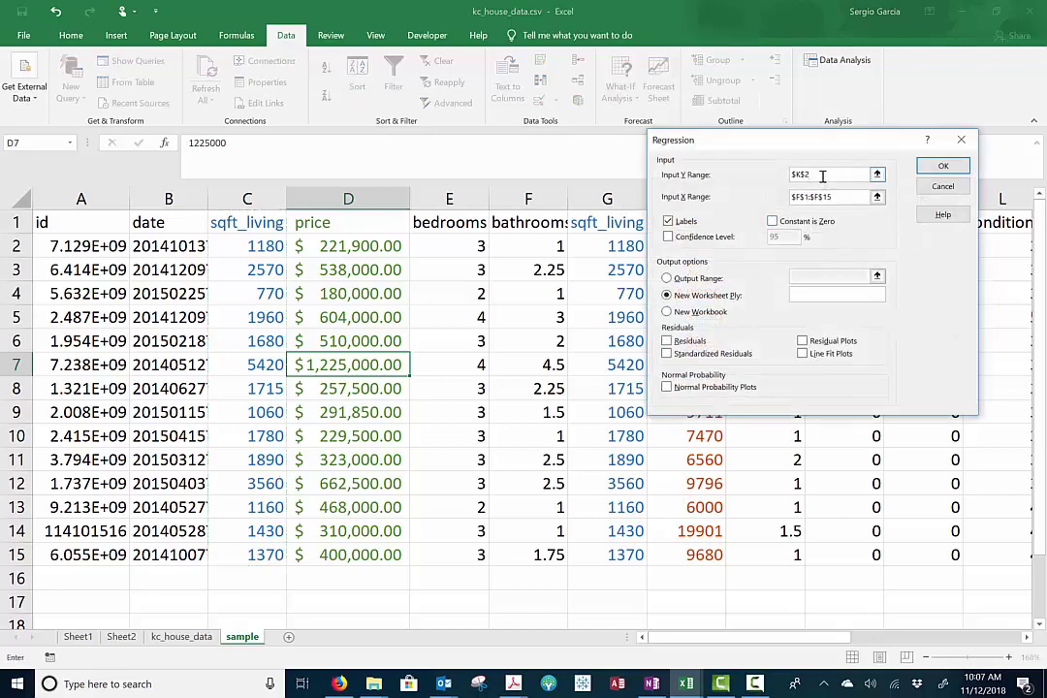
Regress price Y range $D$1:$D$15 on sqft_living X range $C$1:$C$15, with labels kept.
left_click_drag(816, 175, 712, 169)
key("BackSpace")
left_click_drag(831, 196, 717, 175)
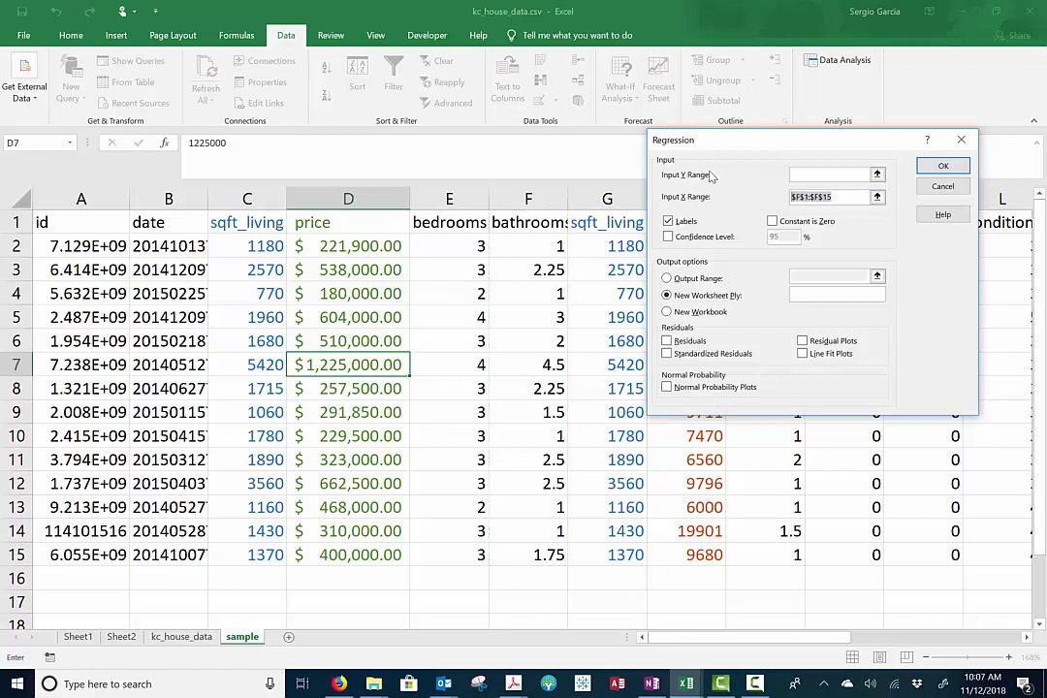
key("BackSpace")
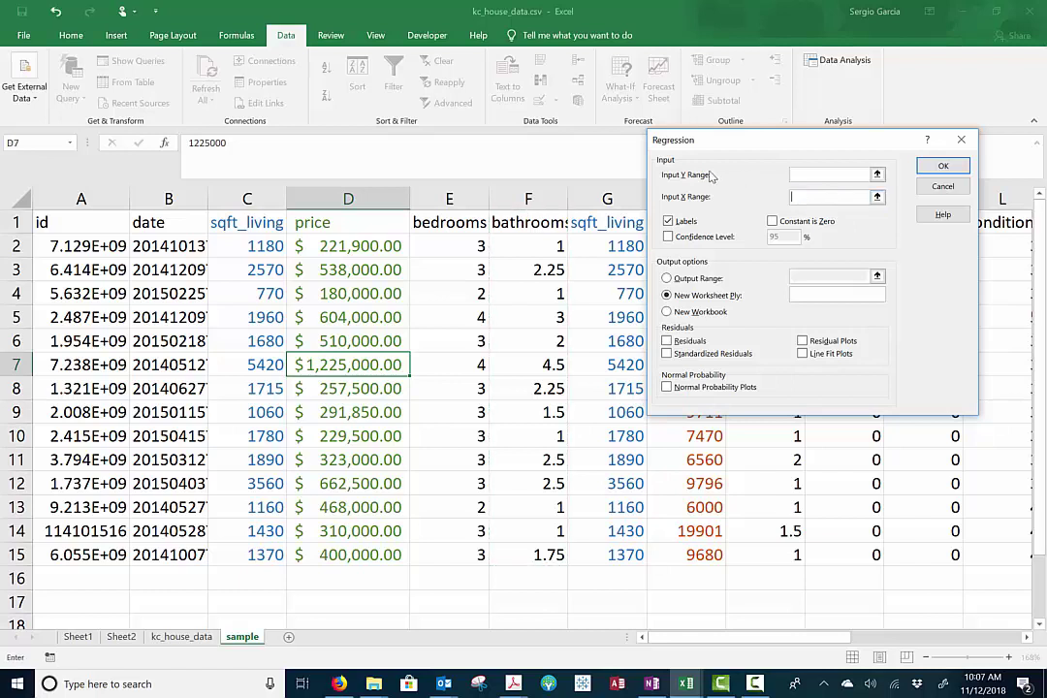
left_click(829, 177)
left_click_drag(374, 222, 361, 555)
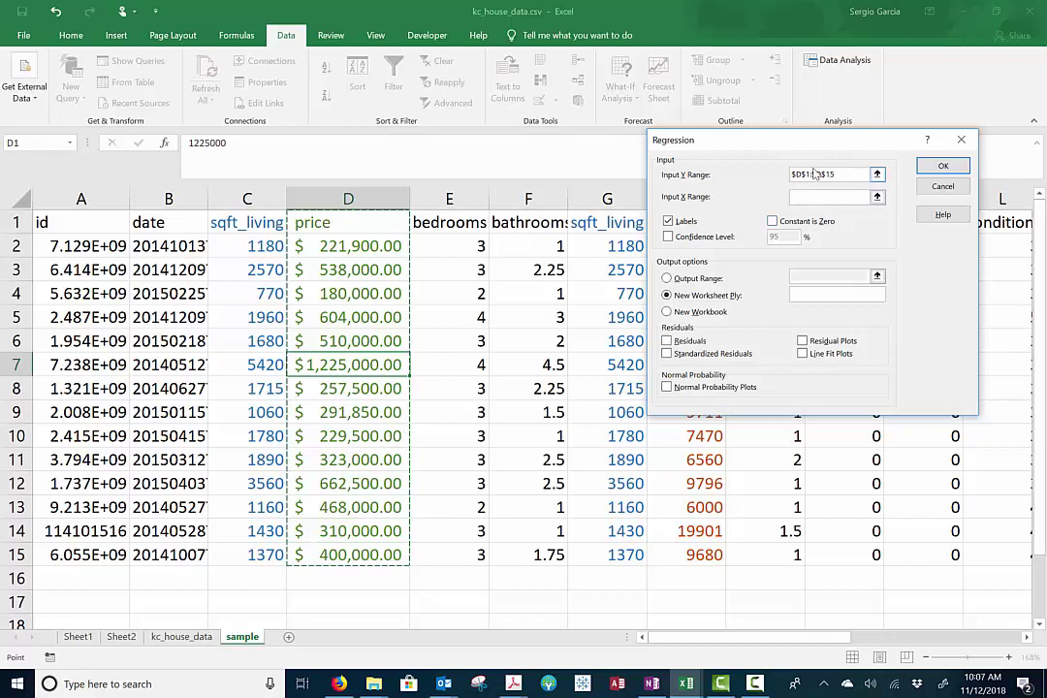
left_click(807, 197)
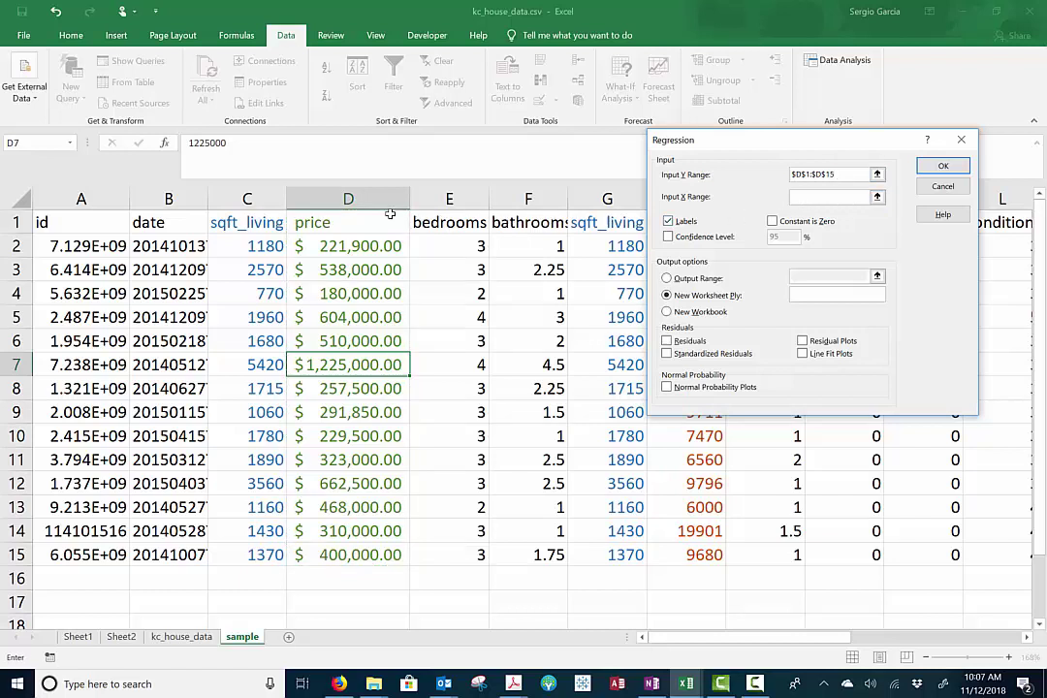
left_click_drag(247, 222, 266, 546)
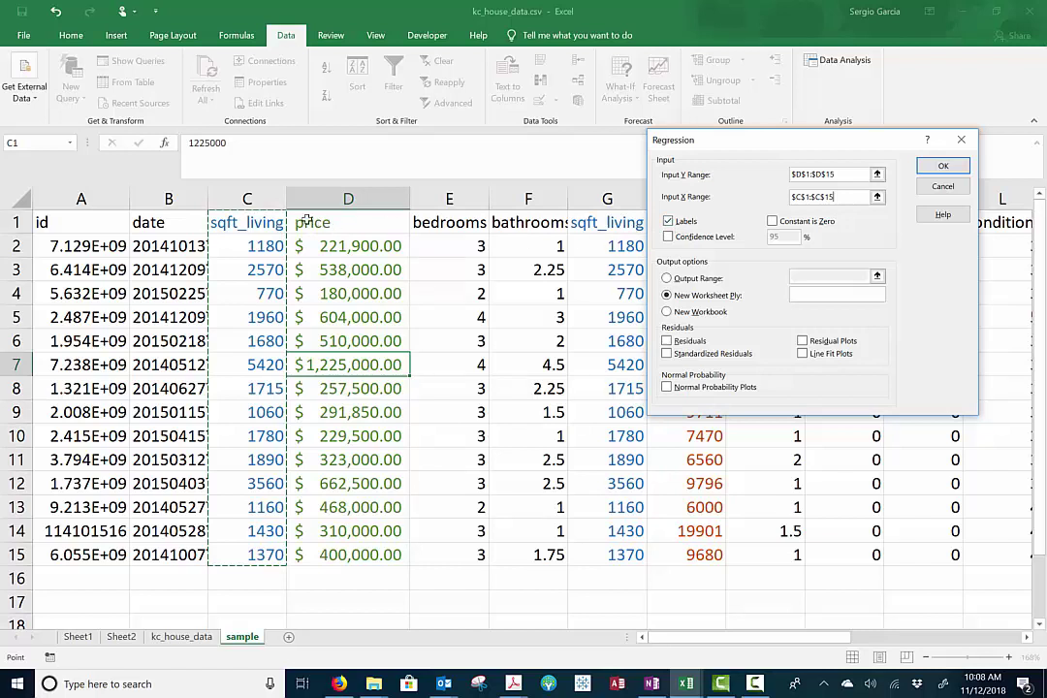
left_click(943, 167)
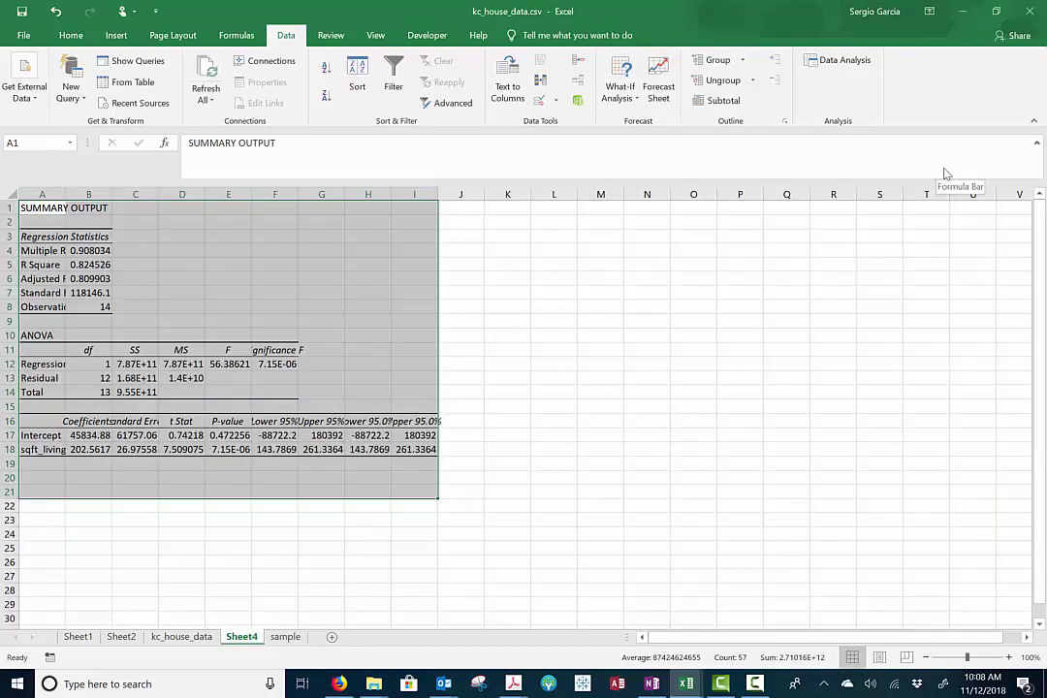
Autofit column B on Sheet4 so 45834.88157 and 202.5616866 show in full.
scroll(945, 174, "up", 7)
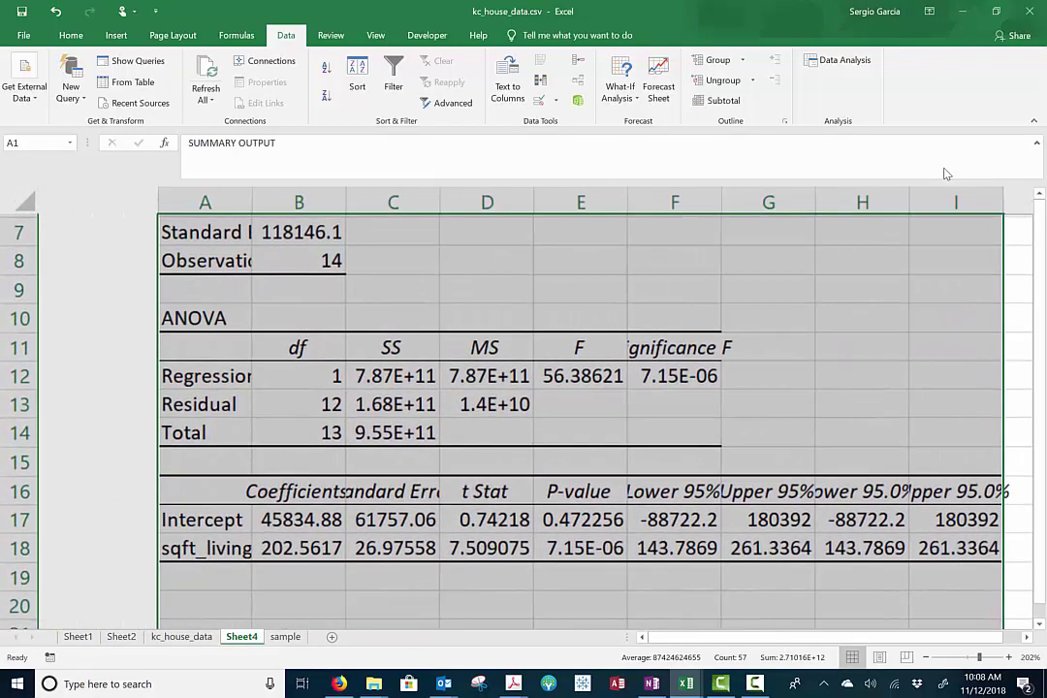
scroll(946, 173, "up", 2)
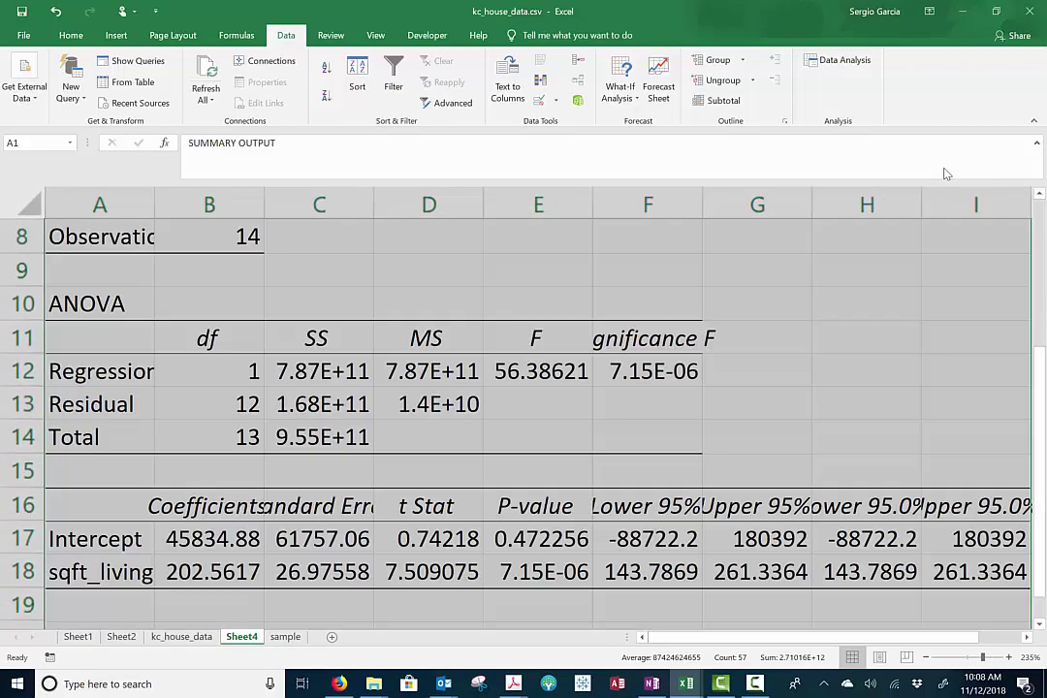
scroll(946, 173, "up", 1)
scroll(946, 174, "down", 3)
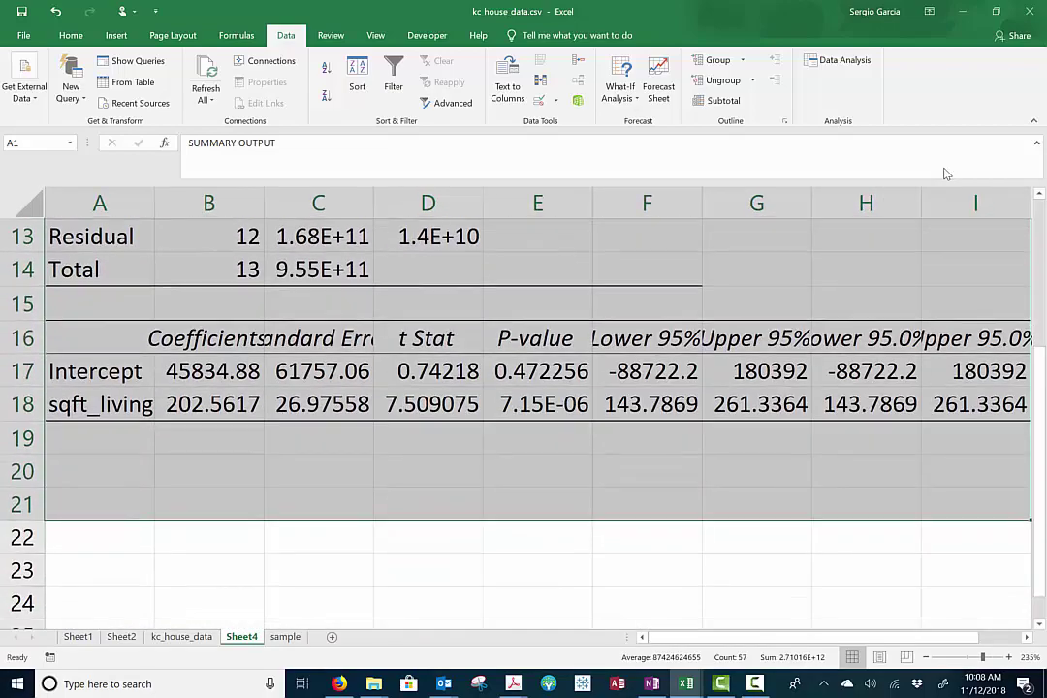
scroll(946, 173, "up", 8)
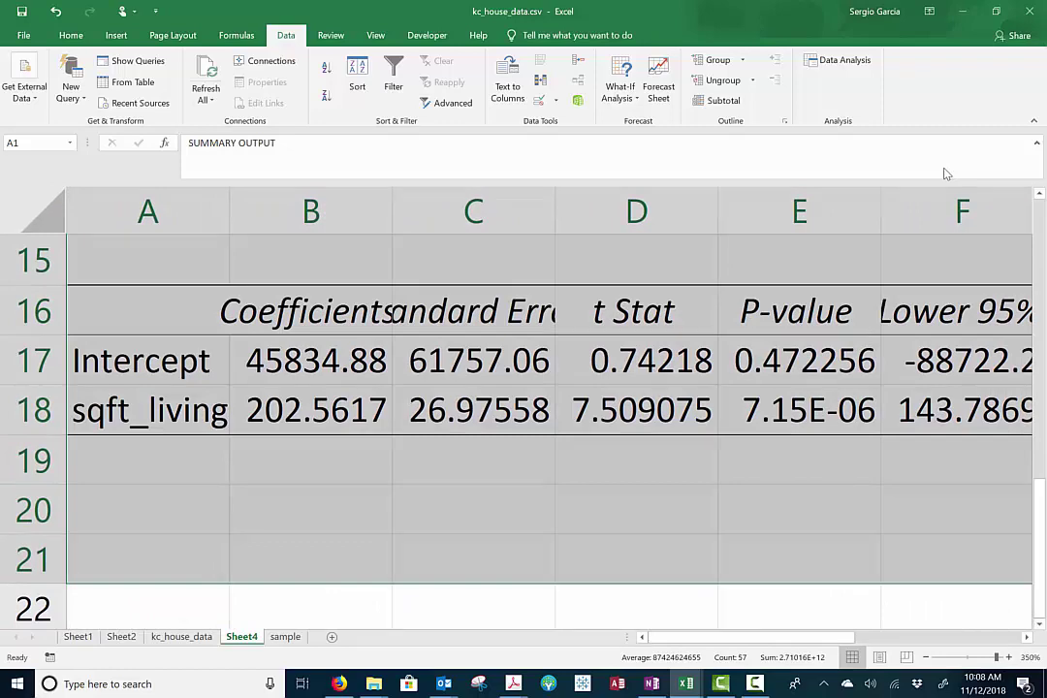
left_click_drag(310, 260, 310, 611)
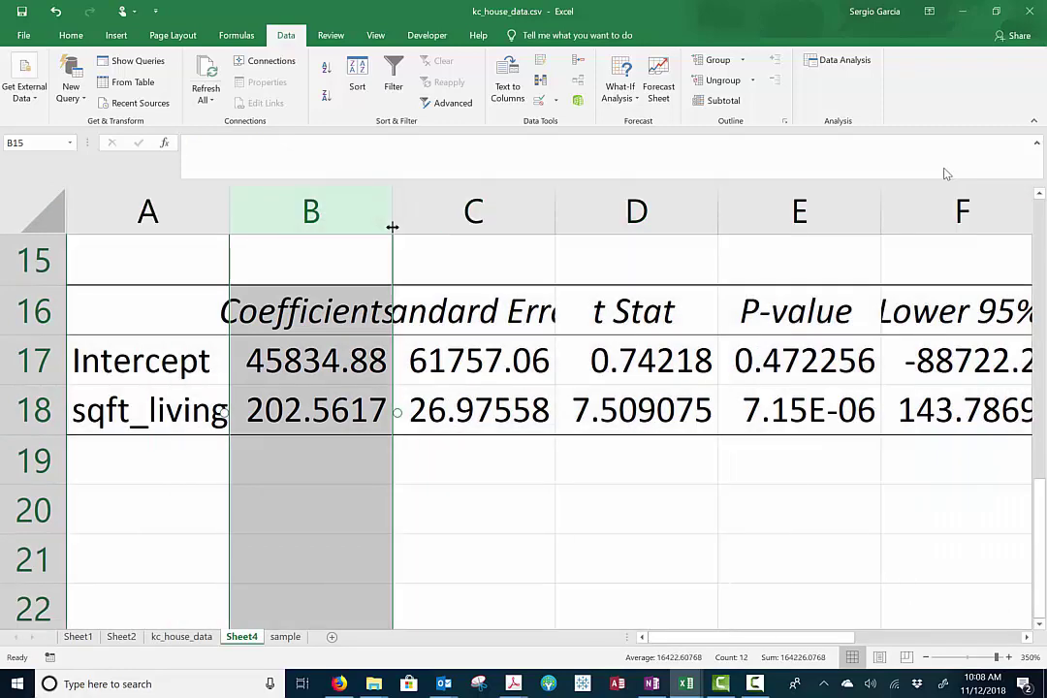
double_click(392, 227)
scroll(436, 388, "down", 1)
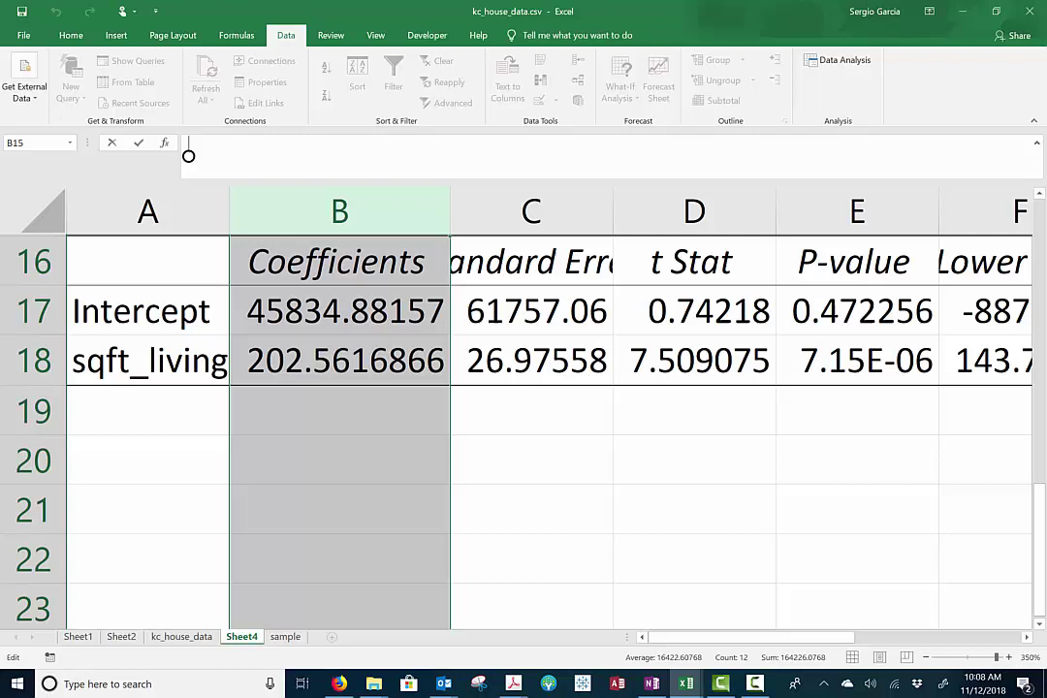
left_click(531, 408)
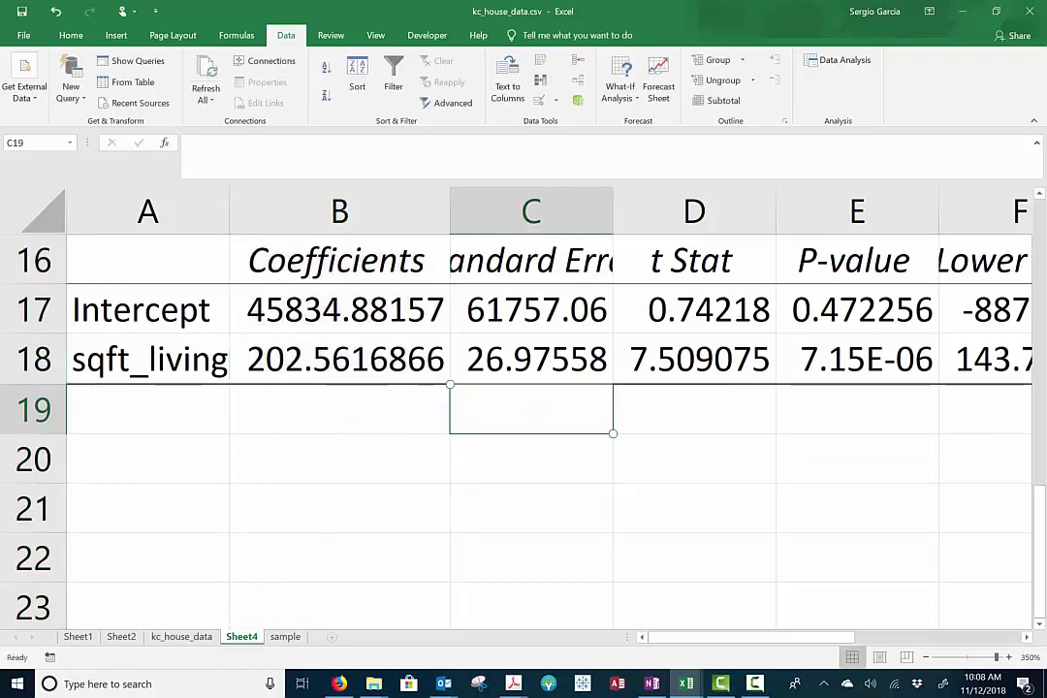
Start a screen sketch and handwrite y = mx + below the Intercept label.
key("super+w")
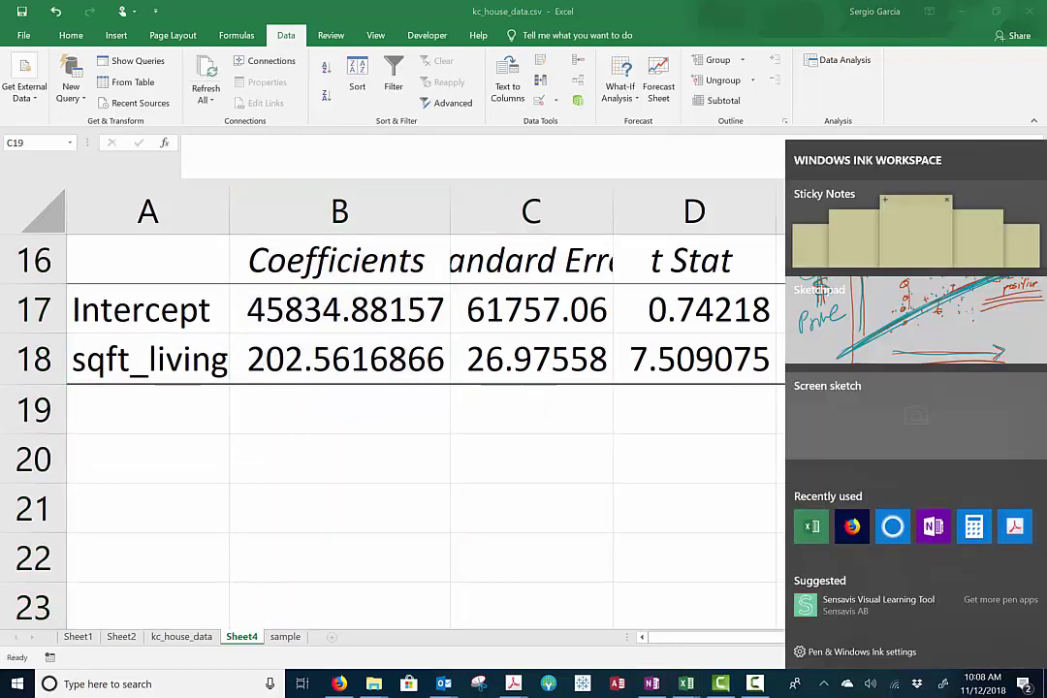
left_click(915, 295)
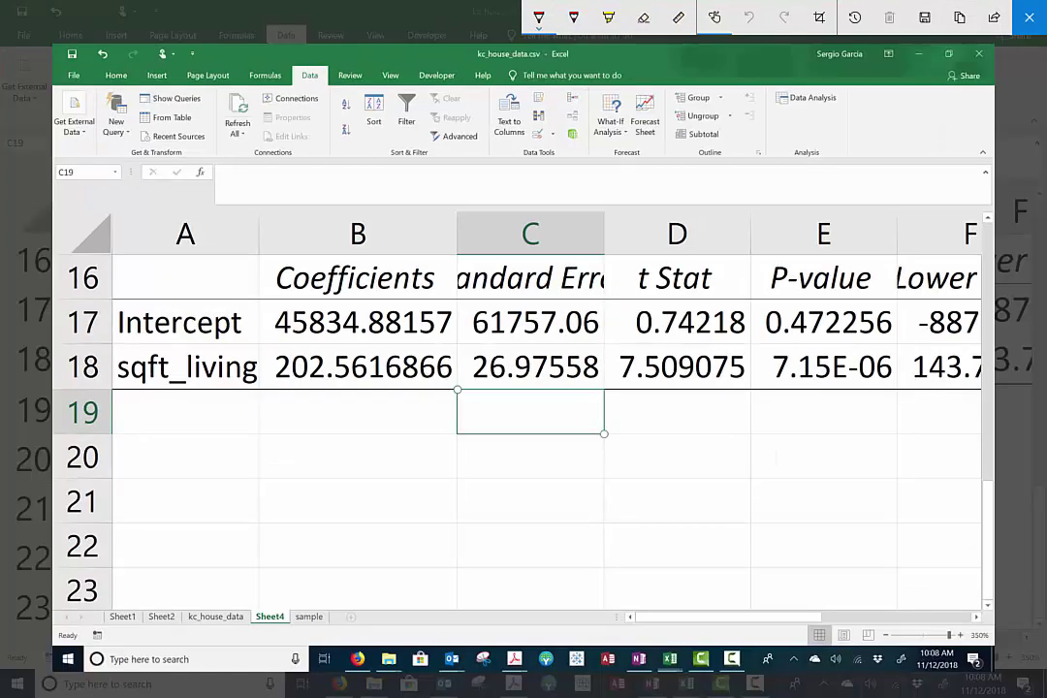
left_click_drag(171, 400, 185, 419)
left_click_drag(195, 397, 168, 448)
left_click_drag(233, 411, 289, 407)
left_click_drag(229, 421, 291, 417)
left_click_drag(323, 405, 368, 422)
mouse_move(416, 395)
left_mouse_down()
mouse_move(432, 421)
mouse_move(405, 423)
left_mouse_up()
mouse_move(490, 391)
left_mouse_down()
mouse_move(488, 432)
mouse_move(515, 408)
left_mouse_up()
left_click_drag(552, 369, 554, 420)
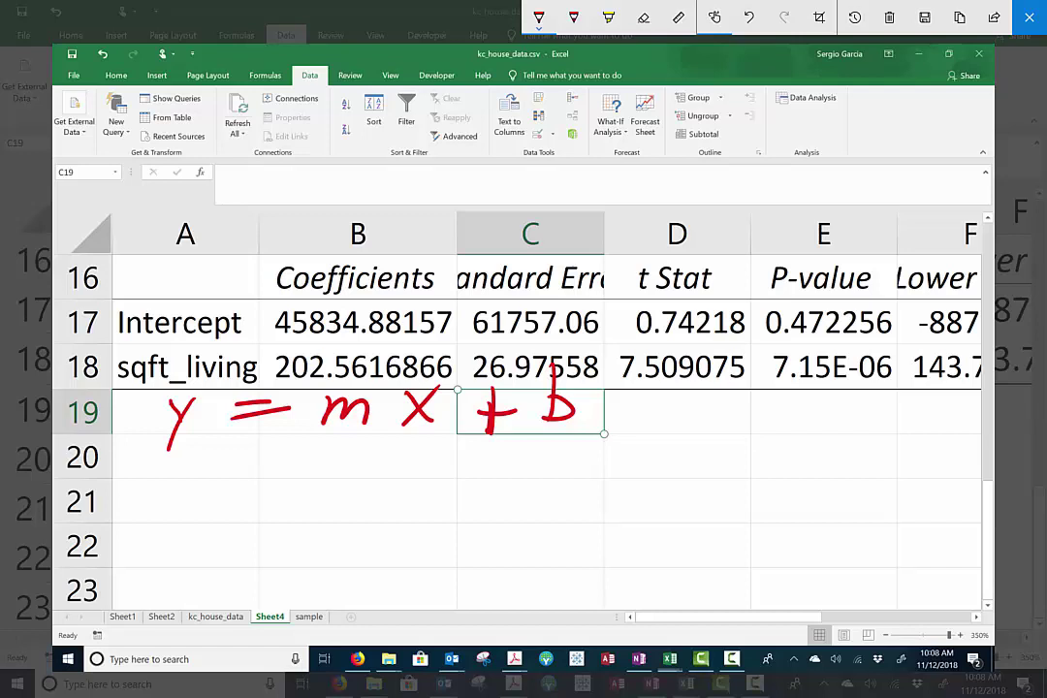
Box 202.5616866 and 45834.88157, linking them to m and b, and underline x and sqft.
mouse_move(327, 341)
left_mouse_down()
mouse_move(264, 344)
mouse_move(293, 386)
mouse_move(357, 386)
mouse_move(334, 339)
left_mouse_up()
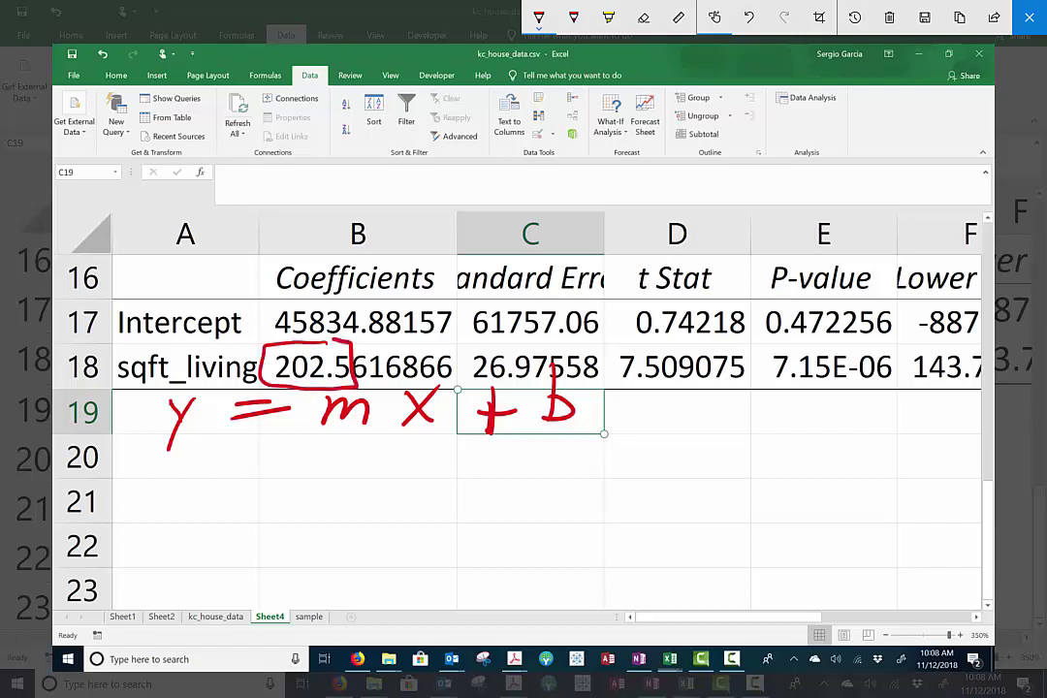
left_click_drag(339, 387, 353, 349)
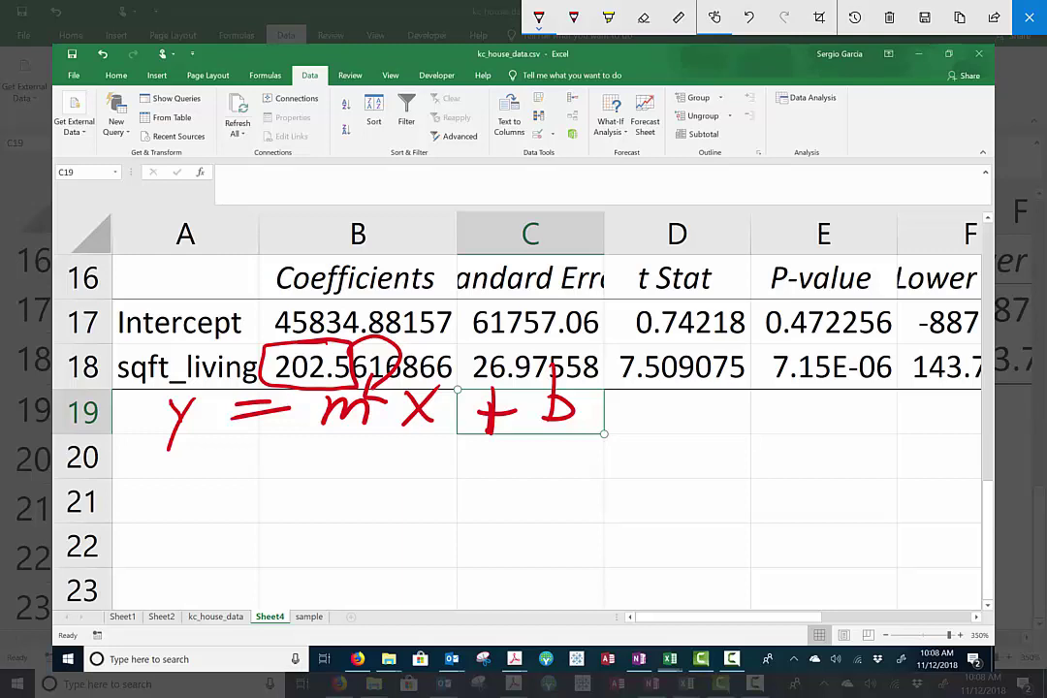
left_click_drag(399, 435, 438, 432)
left_click_drag(398, 442, 439, 439)
left_click_drag(118, 386, 177, 376)
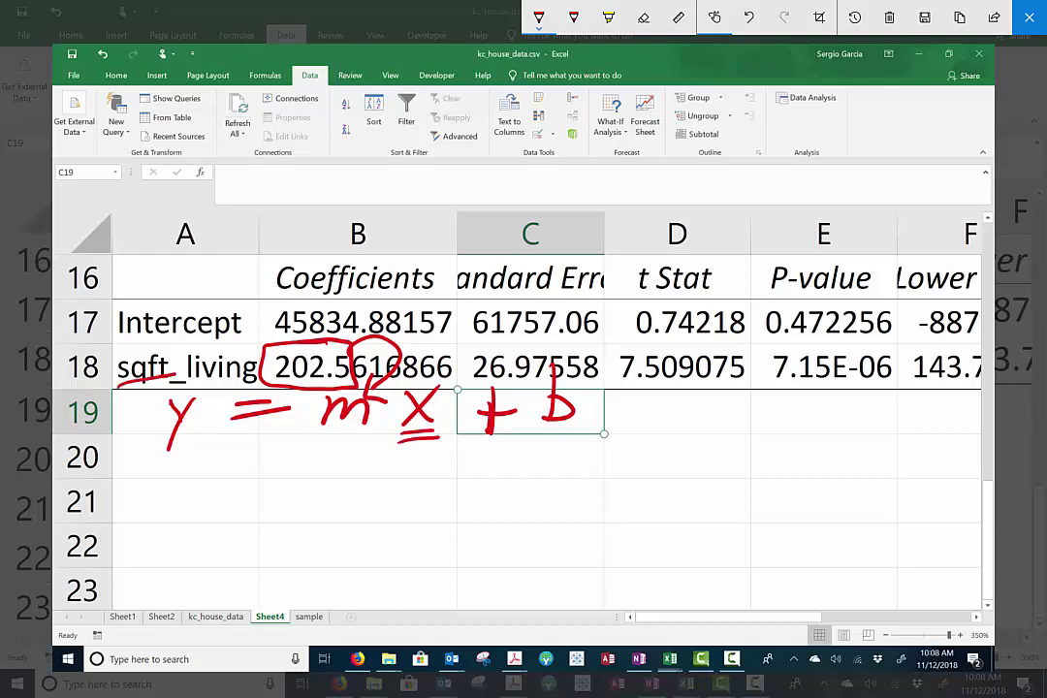
mouse_move(264, 307)
left_mouse_down()
mouse_move(329, 343)
mouse_move(377, 324)
mouse_move(312, 303)
mouse_move(271, 305)
left_mouse_up()
mouse_move(335, 296)
left_mouse_down()
mouse_move(407, 238)
mouse_move(558, 368)
mouse_move(586, 358)
left_mouse_up()
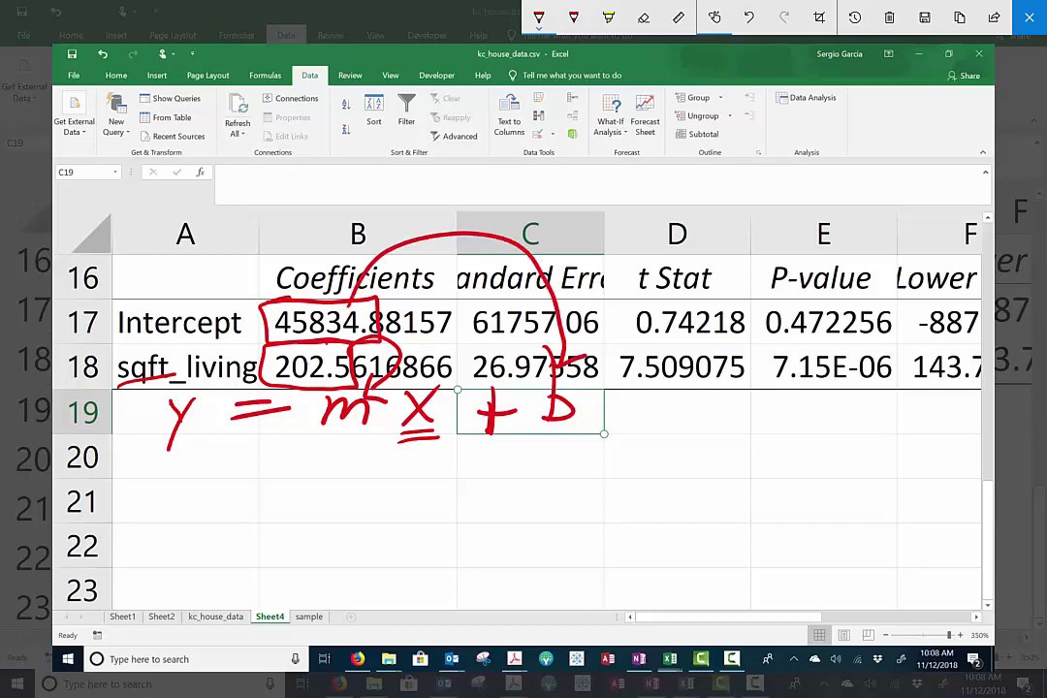
Handwrite 'Price =' below the equation.
mouse_move(126, 482)
left_mouse_down()
mouse_move(127, 542)
mouse_move(131, 512)
left_mouse_up()
mouse_move(148, 533)
left_mouse_down()
mouse_move(161, 505)
mouse_move(171, 539)
mouse_move(231, 514)
mouse_move(236, 540)
mouse_move(312, 510)
left_mouse_up()
mouse_move(267, 528)
left_mouse_down()
mouse_move(382, 520)
mouse_move(372, 496)
mouse_move(438, 533)
left_mouse_up()
Write 202.5 sqft + after the equals sign in the handwritten equation.
mouse_move(456, 495)
left_mouse_down()
mouse_move(447, 533)
mouse_move(484, 494)
left_mouse_up()
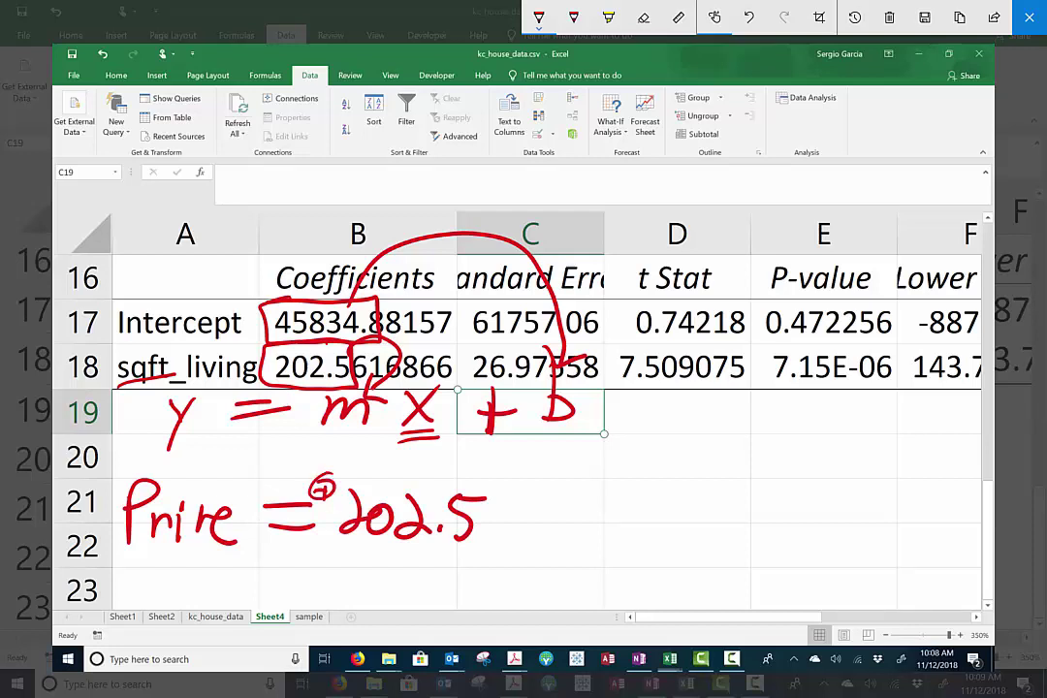
mouse_move(520, 518)
left_mouse_down()
mouse_move(494, 539)
mouse_move(531, 572)
left_mouse_up()
left_click_drag(572, 499, 555, 570)
left_click_drag(543, 528, 579, 523)
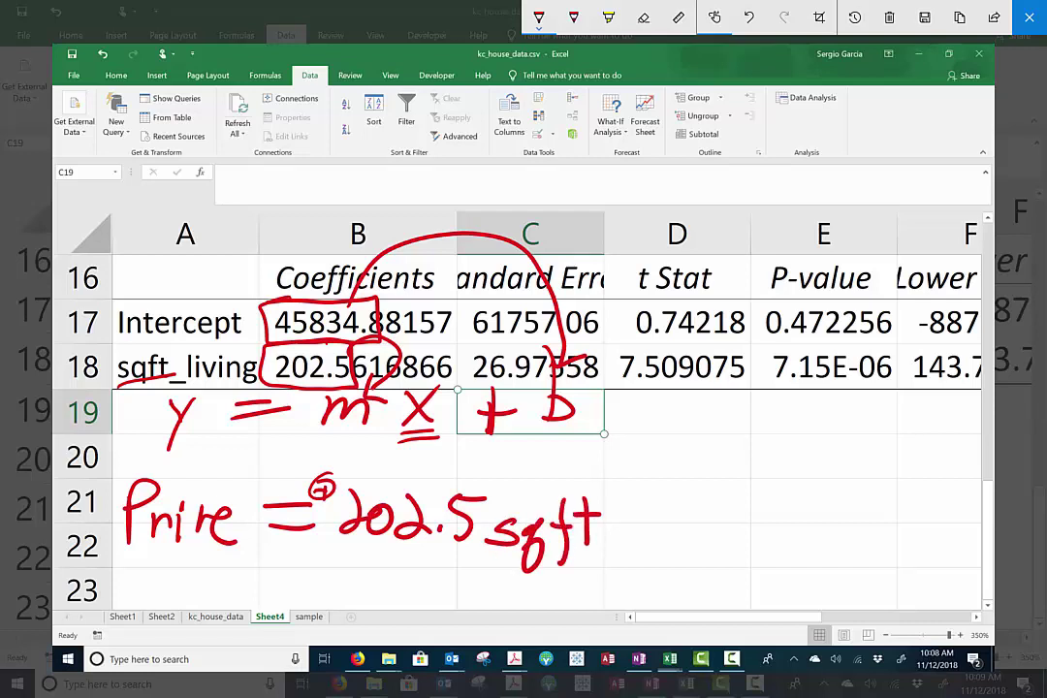
mouse_move(655, 482)
left_mouse_down()
mouse_move(651, 548)
mouse_move(673, 518)
left_mouse_up()
mouse_move(503, 224)
left_mouse_down()
mouse_move(659, 272)
mouse_move(712, 480)
left_mouse_up()
Write the intercept $45,834 after the plus sign, extending its arrow to row 21.
left_click_drag(686, 451, 744, 462)
mouse_move(700, 506)
left_mouse_down()
mouse_move(722, 531)
mouse_move(713, 549)
left_mouse_up()
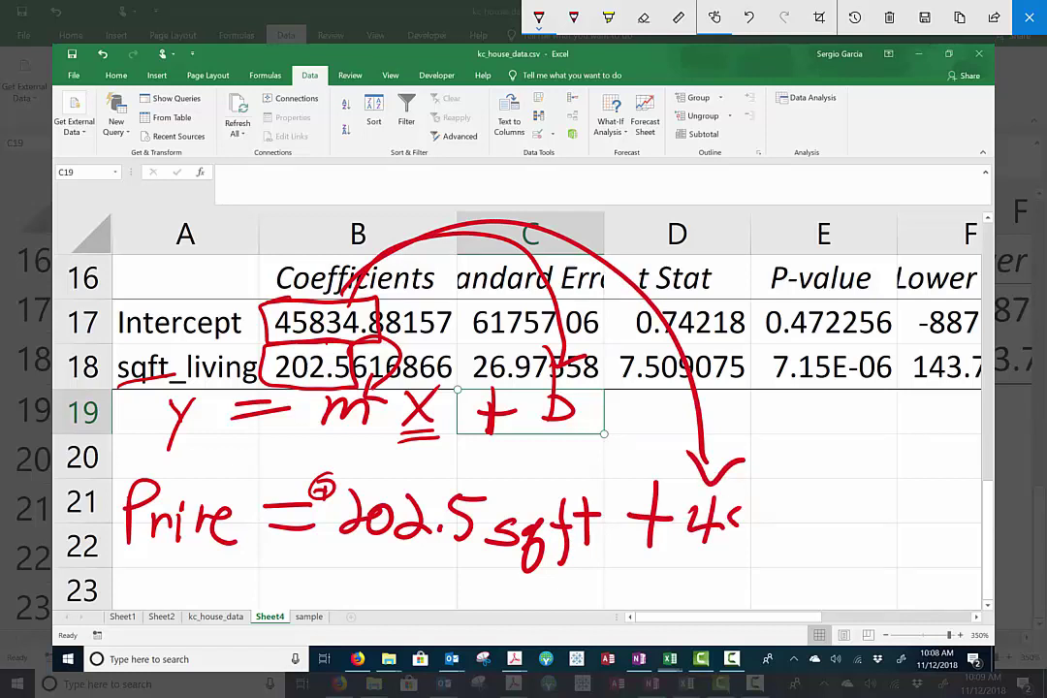
left_click_drag(748, 502, 734, 542)
left_click(796, 504)
mouse_move(780, 504)
left_mouse_down()
mouse_move(770, 544)
mouse_move(806, 542)
left_mouse_up()
left_click_drag(840, 484, 867, 523)
left_click_drag(858, 481, 851, 547)
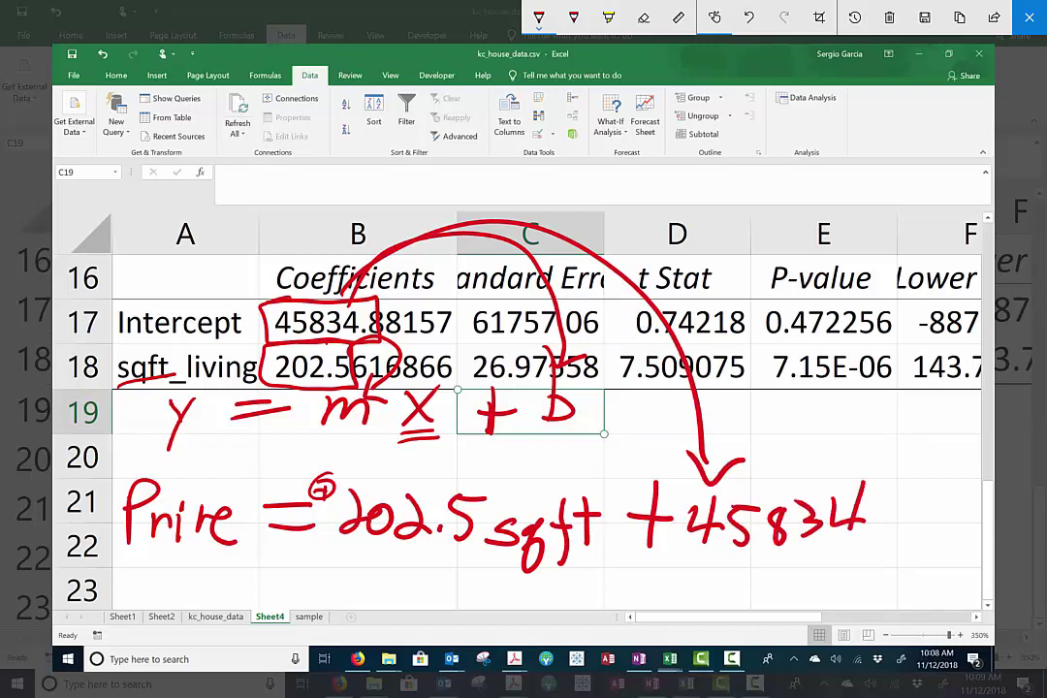
left_click_drag(677, 488, 670, 502)
Strike 'living' from sqft_living and draw arrows from both coefficients to 202.5 and $45,834.
left_click_drag(196, 368, 260, 360)
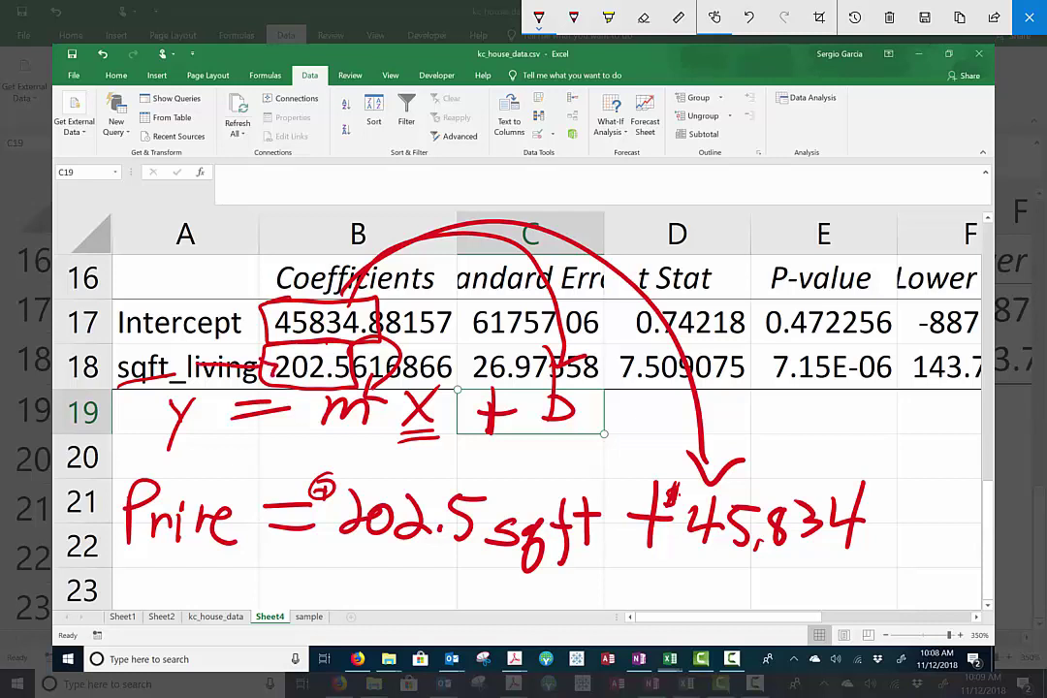
mouse_move(351, 346)
left_mouse_down()
mouse_move(456, 326)
mouse_move(508, 387)
mouse_move(447, 478)
left_mouse_up()
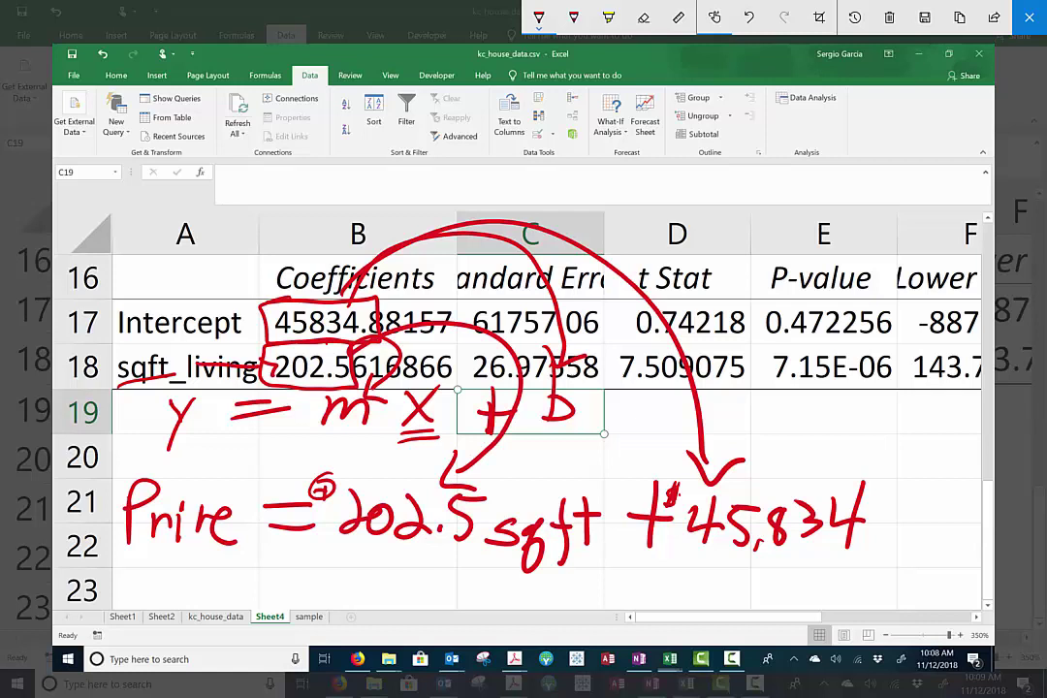
mouse_move(288, 242)
left_mouse_down()
mouse_move(373, 193)
mouse_move(712, 470)
left_mouse_up()
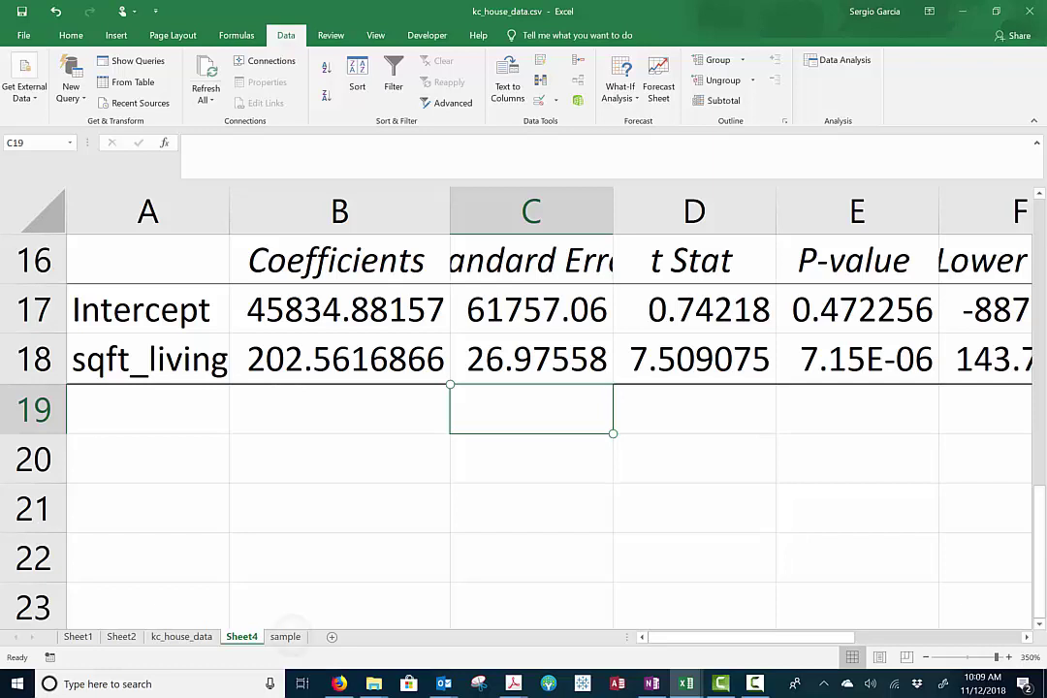
Insert an enlarged scatter chart of sample!C1:D15 (price vs sqft_living) and launch Windows Ink sketching.
left_click(285, 636)
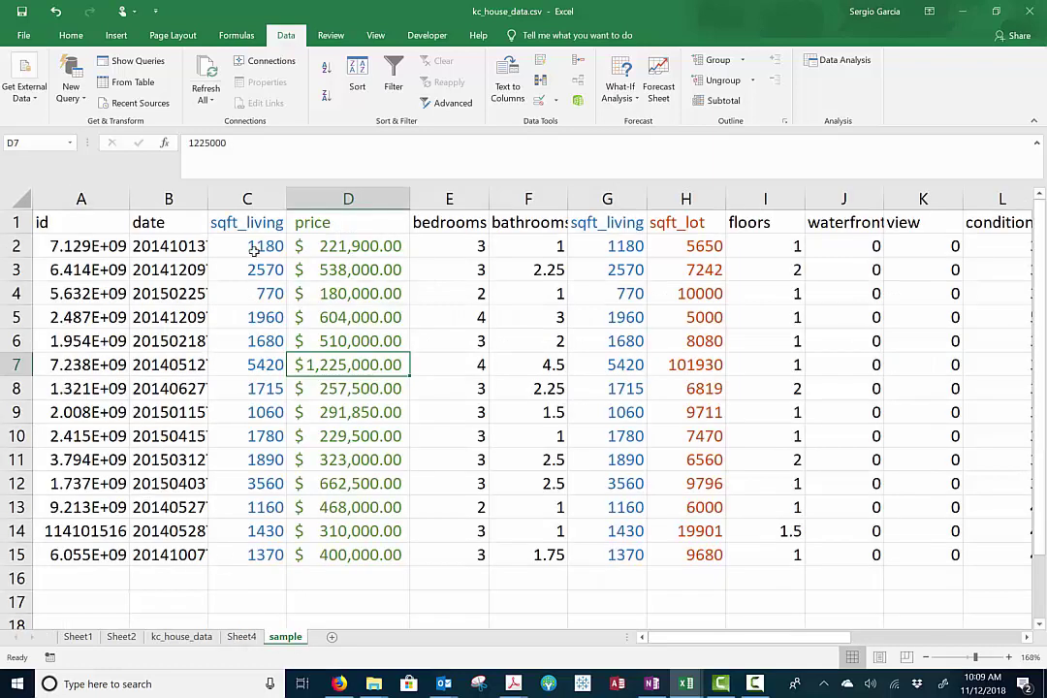
left_click_drag(257, 224, 325, 557)
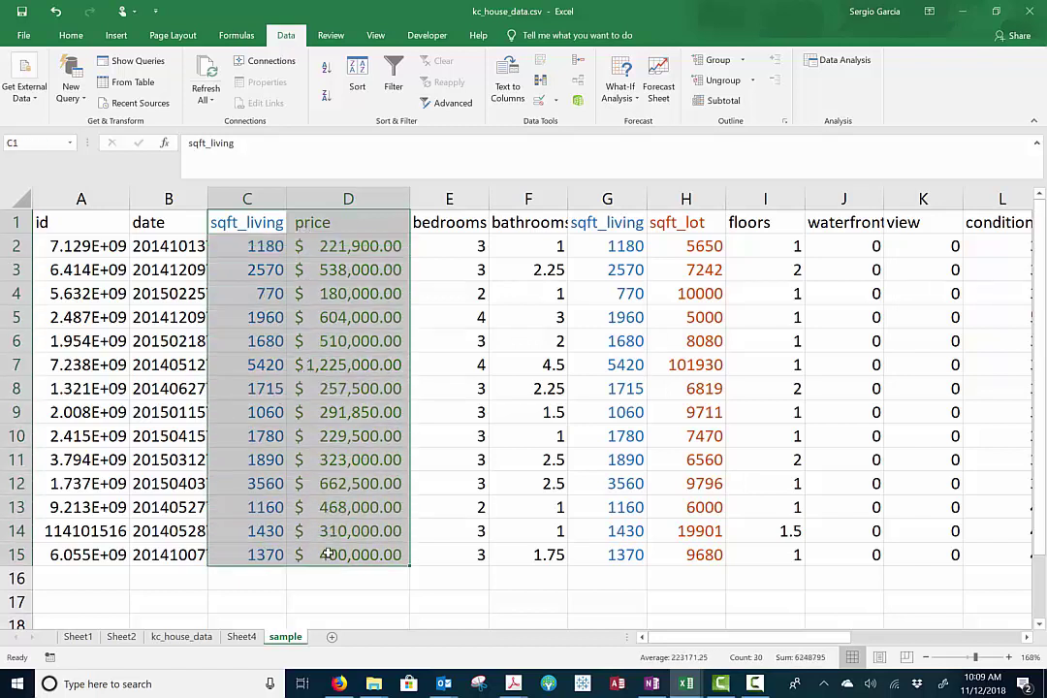
left_click(115, 35)
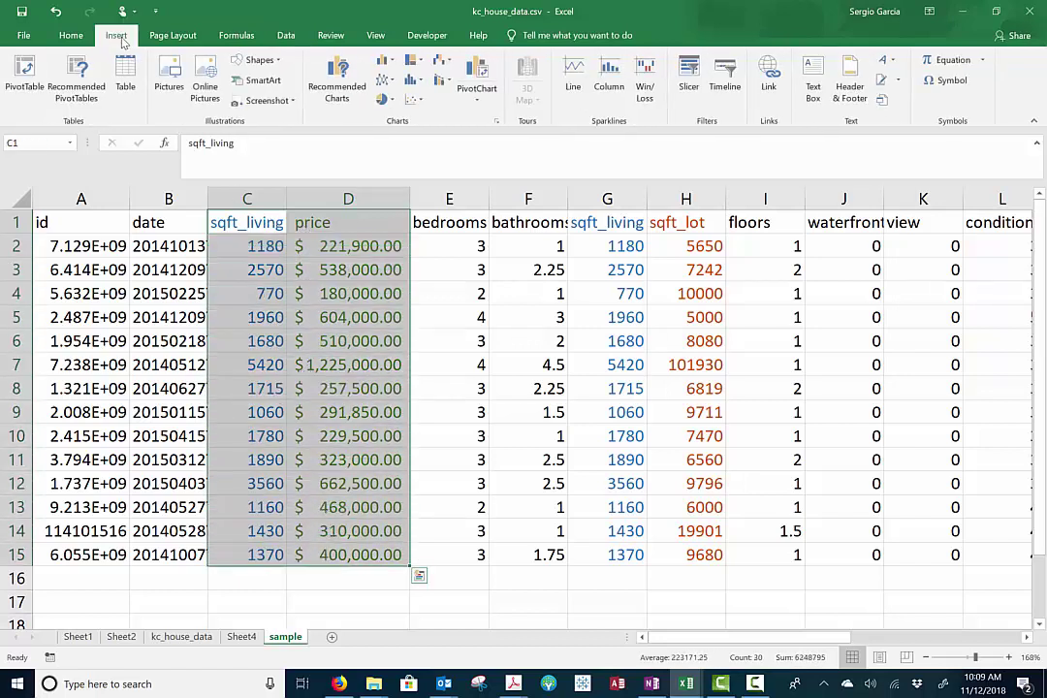
left_click(411, 101)
left_click(417, 145)
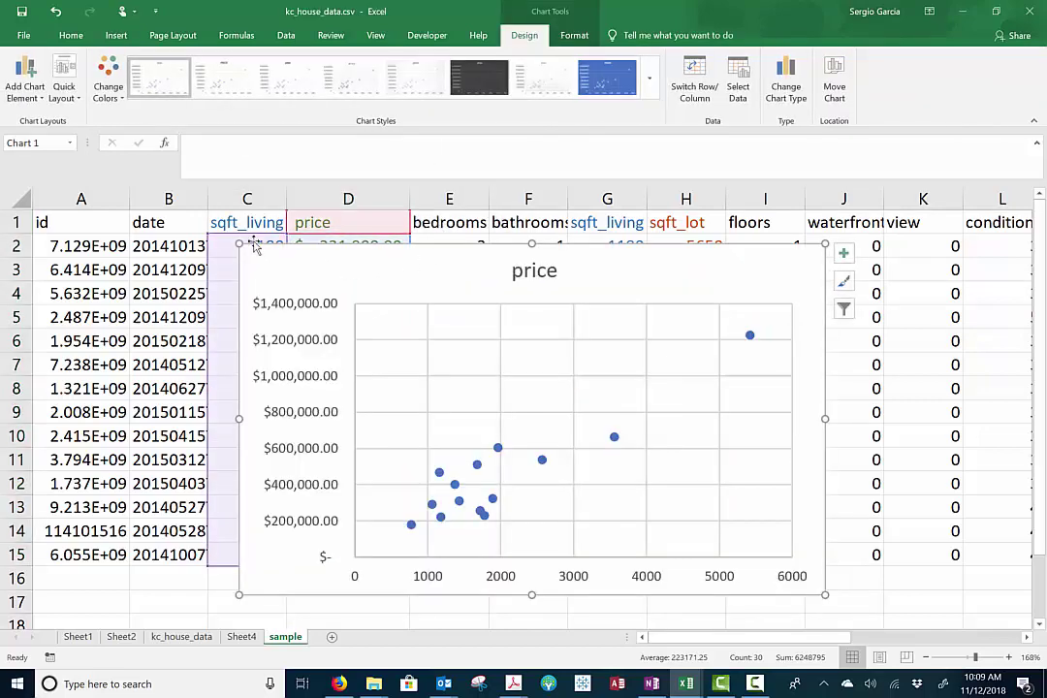
left_click_drag(238, 243, 194, 223)
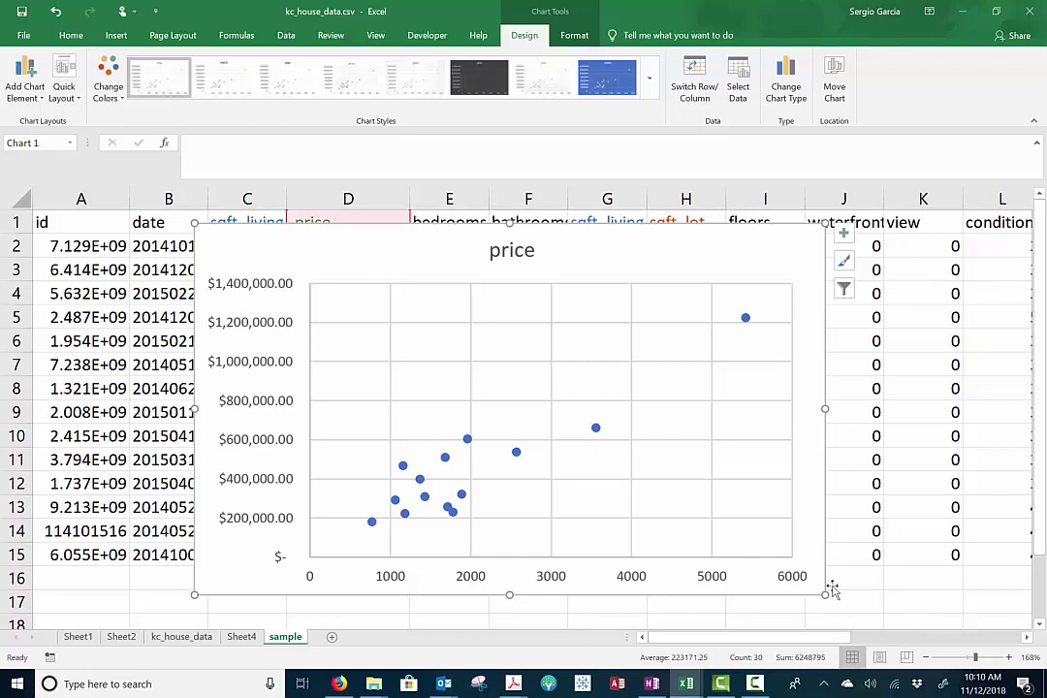
left_click(943, 685)
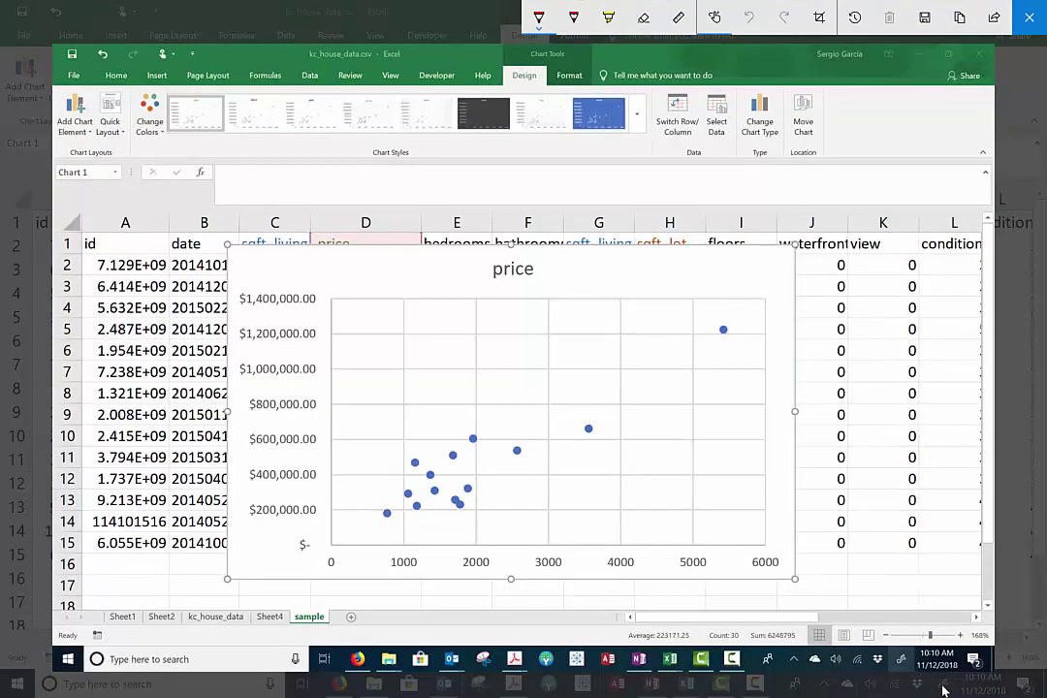
Draw a red fit line across the scatter points and write y = mx + b above it.
left_click_drag(330, 524, 338, 524)
mouse_move(262, 513)
left_mouse_down()
mouse_move(265, 533)
mouse_move(314, 492)
mouse_move(882, 273)
left_mouse_up()
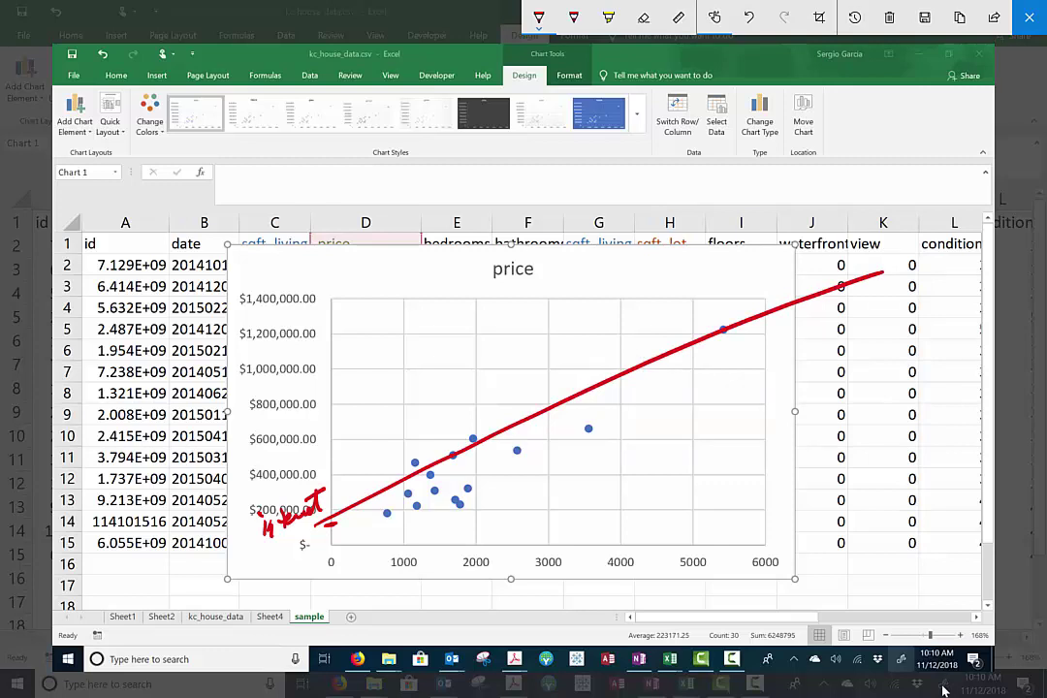
mouse_move(407, 415)
left_mouse_down()
mouse_move(456, 402)
mouse_move(526, 351)
mouse_move(549, 351)
left_mouse_up()
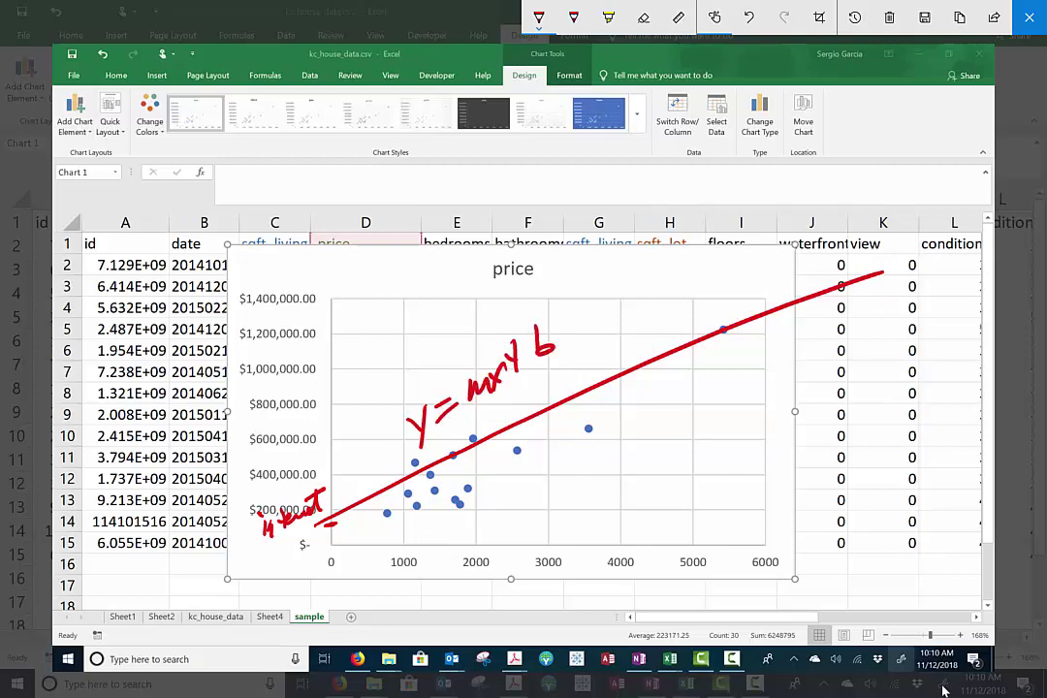
Write Price = 202 * below the line and label the horizontal axis sqft.
mouse_move(402, 533)
left_mouse_down()
mouse_move(412, 499)
mouse_move(427, 514)
mouse_move(447, 508)
mouse_move(515, 465)
mouse_move(536, 471)
mouse_move(594, 442)
left_mouse_up()
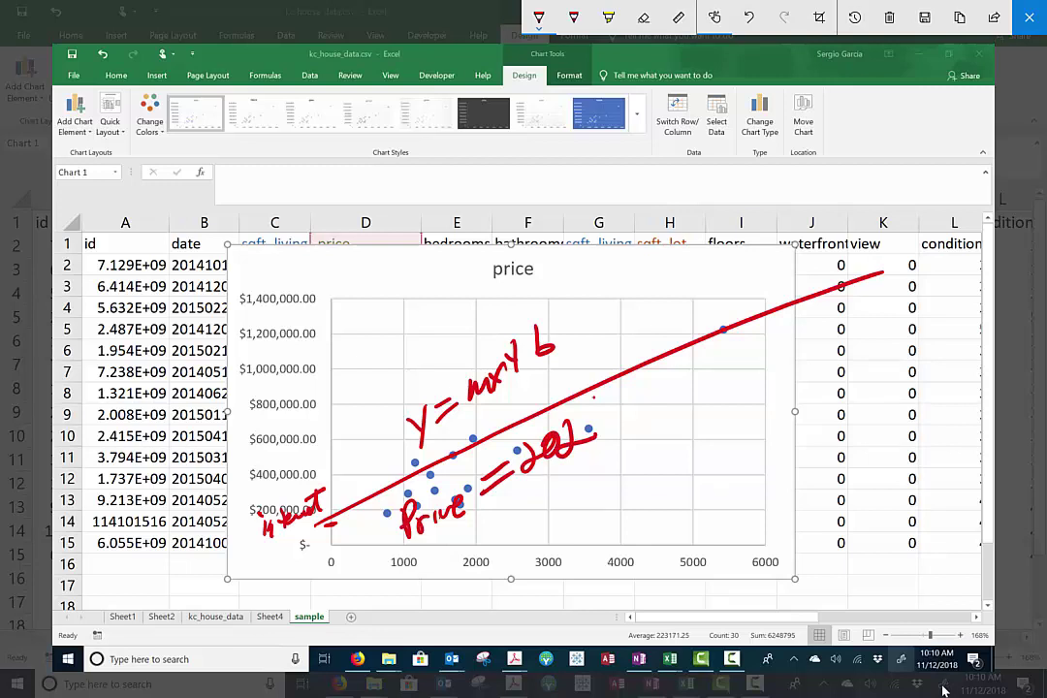
left_click_drag(599, 388, 601, 414)
left_click_drag(588, 397, 614, 396)
left_click_drag(590, 409, 611, 389)
mouse_move(763, 559)
left_mouse_down()
mouse_move(746, 579)
mouse_move(778, 593)
left_mouse_up()
mouse_move(798, 544)
left_mouse_down()
mouse_move(787, 583)
mouse_move(816, 570)
left_mouse_up()
left_click_drag(801, 556, 825, 553)
Complete the equation with sqft + 115k and circle the 115k intercept.
mouse_move(627, 396)
left_mouse_down()
mouse_move(618, 424)
mouse_move(640, 417)
left_mouse_up()
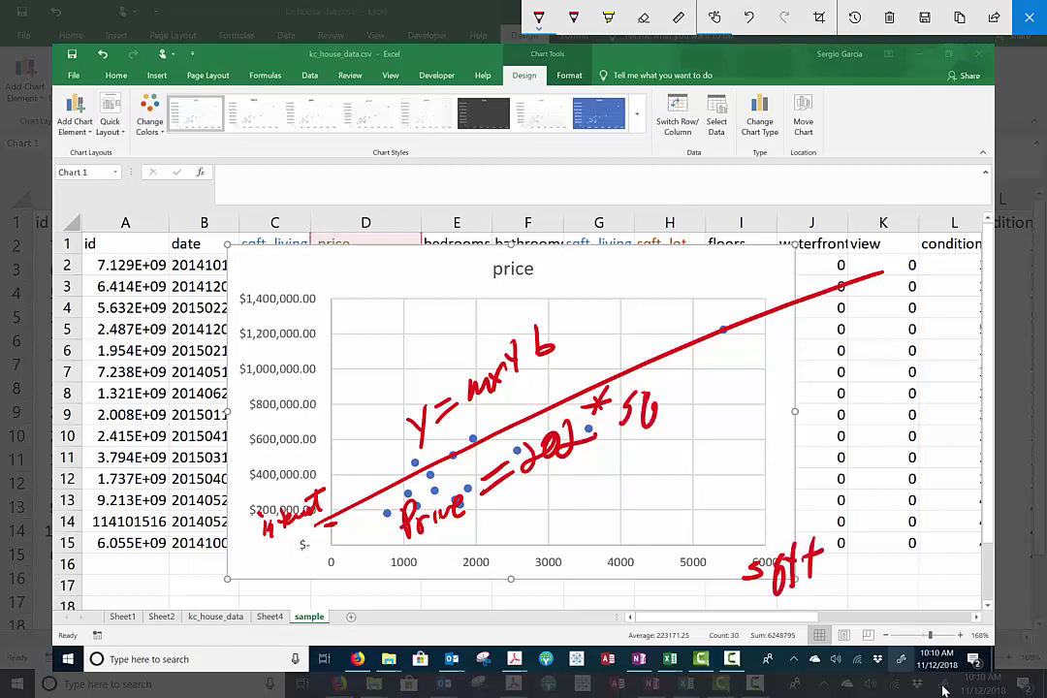
left_click_drag(655, 374, 661, 401)
left_click_drag(681, 360, 683, 397)
mouse_move(664, 382)
left_mouse_down()
mouse_move(688, 376)
mouse_move(715, 394)
mouse_move(732, 365)
left_mouse_up()
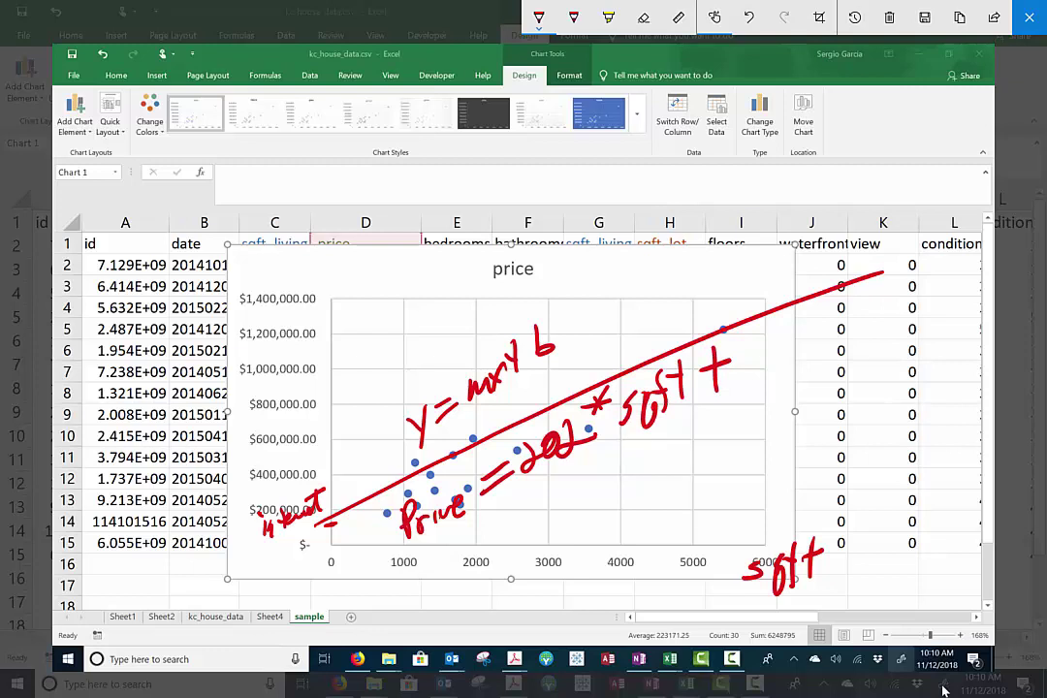
mouse_move(763, 334)
left_mouse_down()
mouse_move(763, 358)
mouse_move(814, 341)
left_mouse_up()
left_click_drag(834, 317, 835, 339)
mouse_move(747, 302)
left_mouse_down()
mouse_move(747, 368)
mouse_move(752, 360)
left_mouse_up()
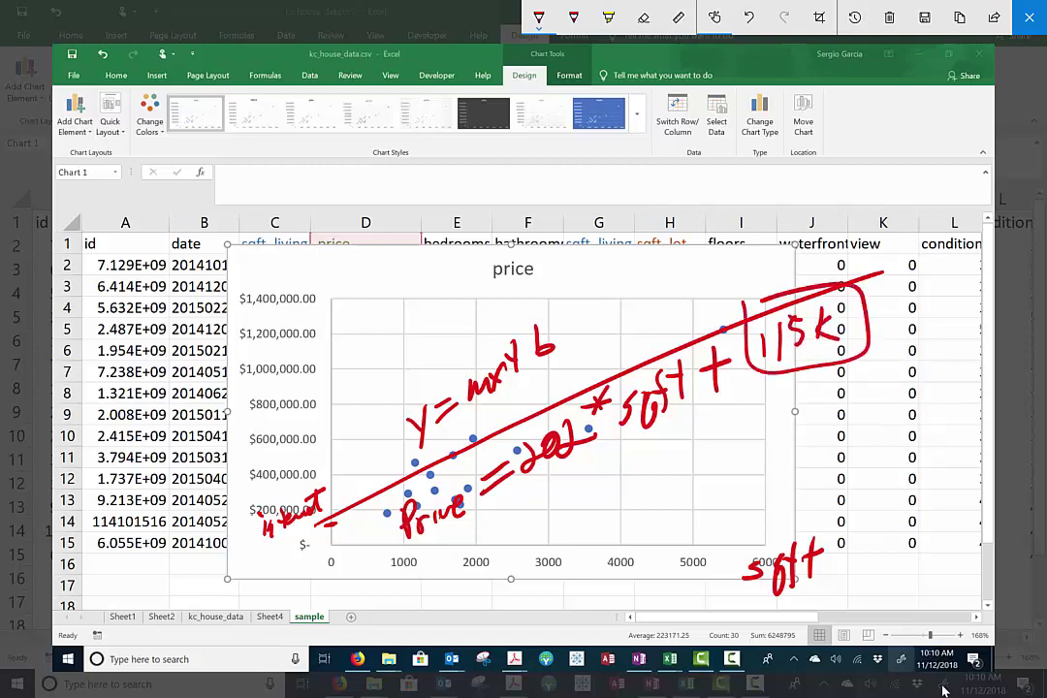